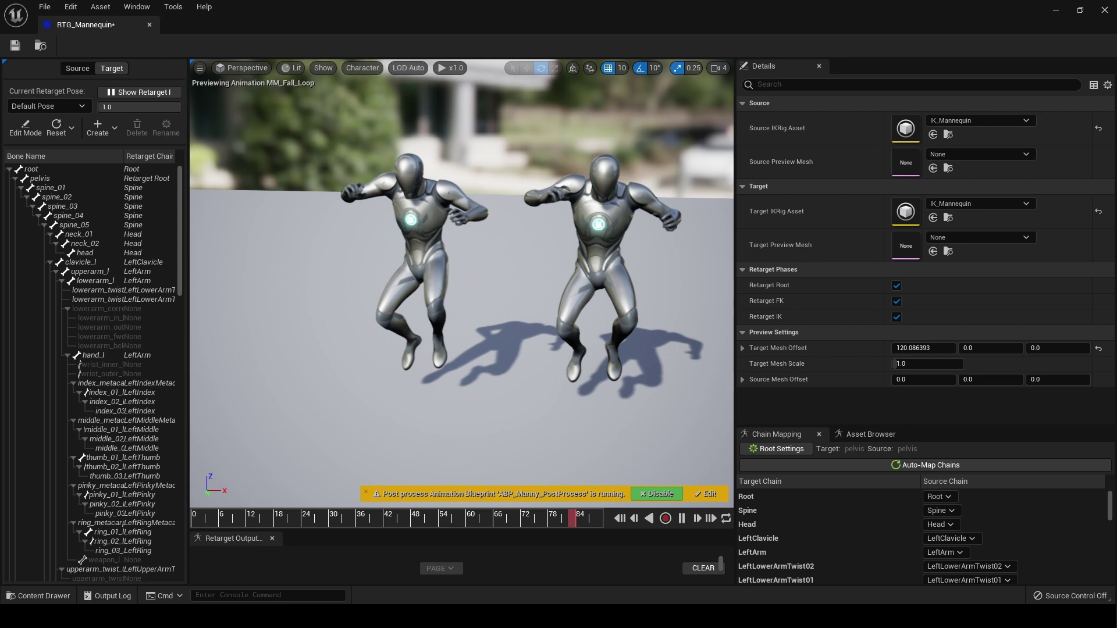
# Step: Widen the viewport slightly and display the root retarget settings
pyautogui.moveTo(588, 148)
pyautogui.mouseDown(button='right')
pyautogui.moveTo(605, 148)
pyautogui.moveTo(584, 159)
pyautogui.moveTo(601, 141)
pyautogui.mouseUp(button='right')
pyautogui.moveTo(549, 387); pyautogui.dragTo(555, 364)
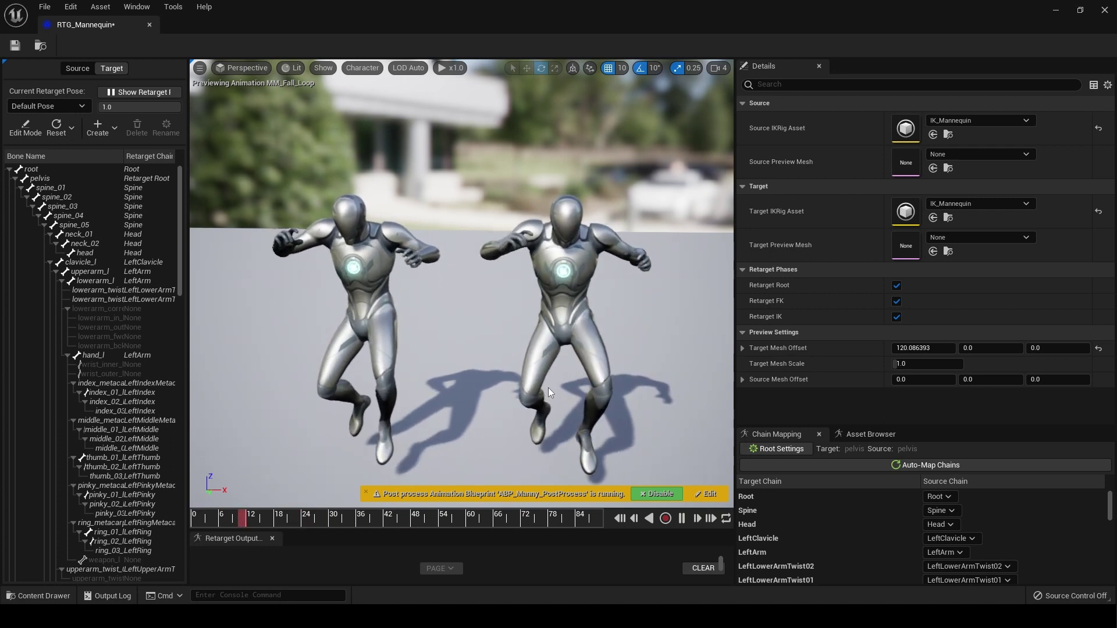
pyautogui.moveTo(652, 427); pyautogui.dragTo(659, 424)
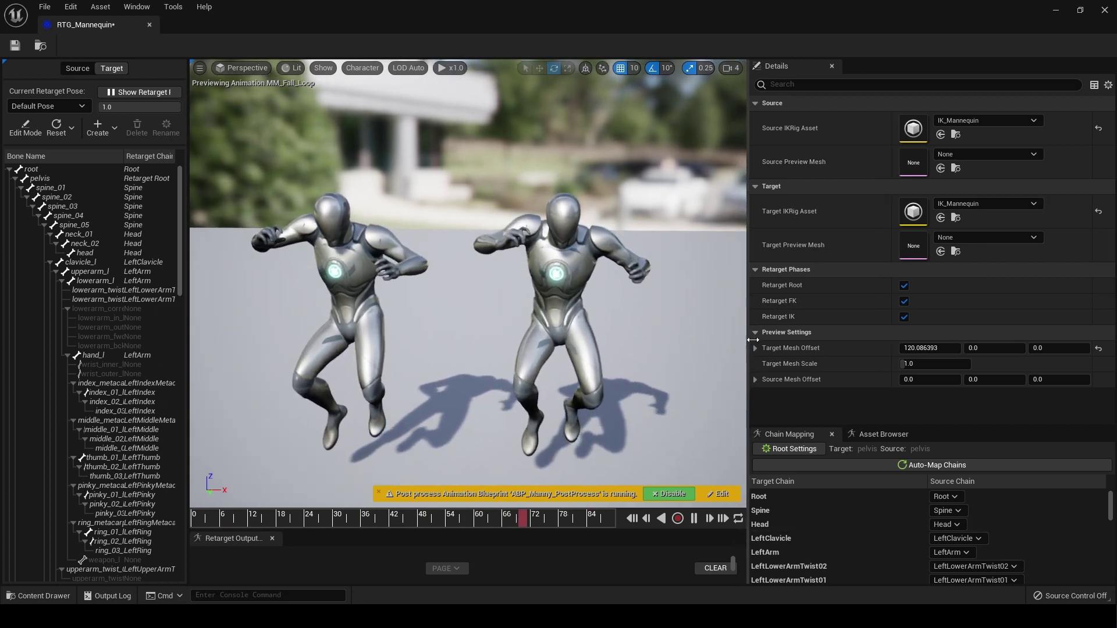
pyautogui.moveTo(735, 341); pyautogui.dragTo(758, 337)
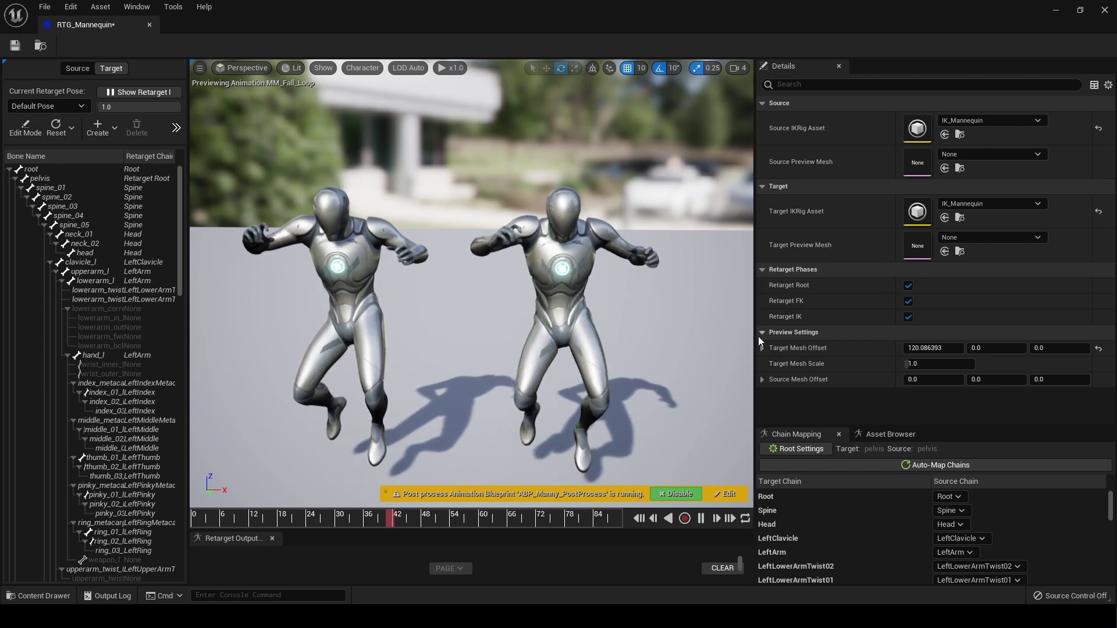
pyautogui.click(809, 452)
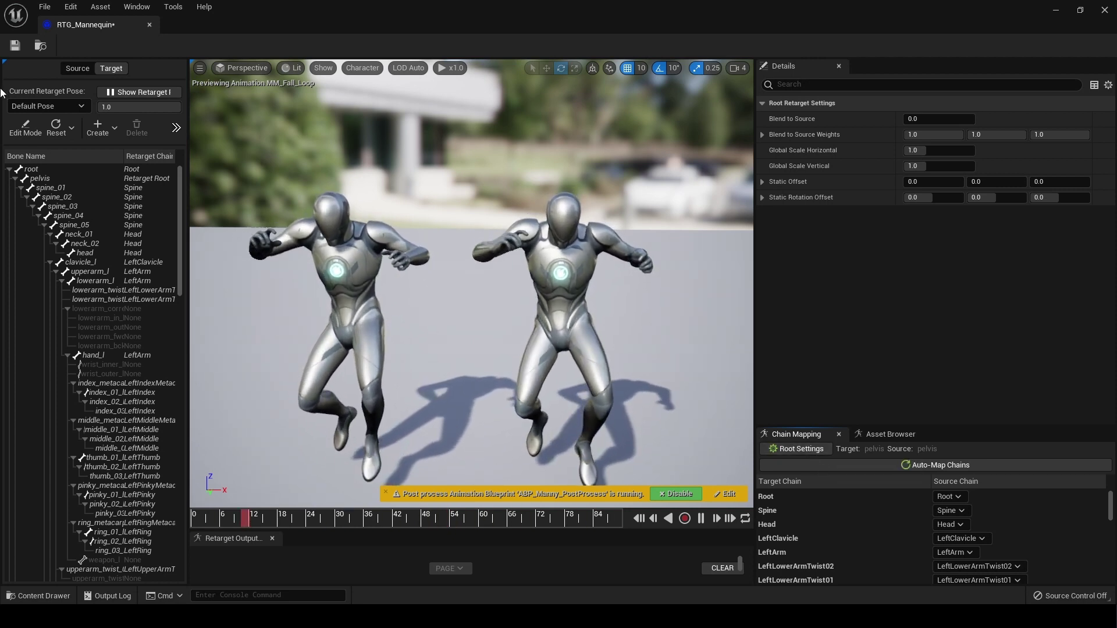
# Step: Switch to the source skeleton and toggle between retargeter playback and the retarget pose, leaving the retarget pose shown
pyautogui.click(70, 70)
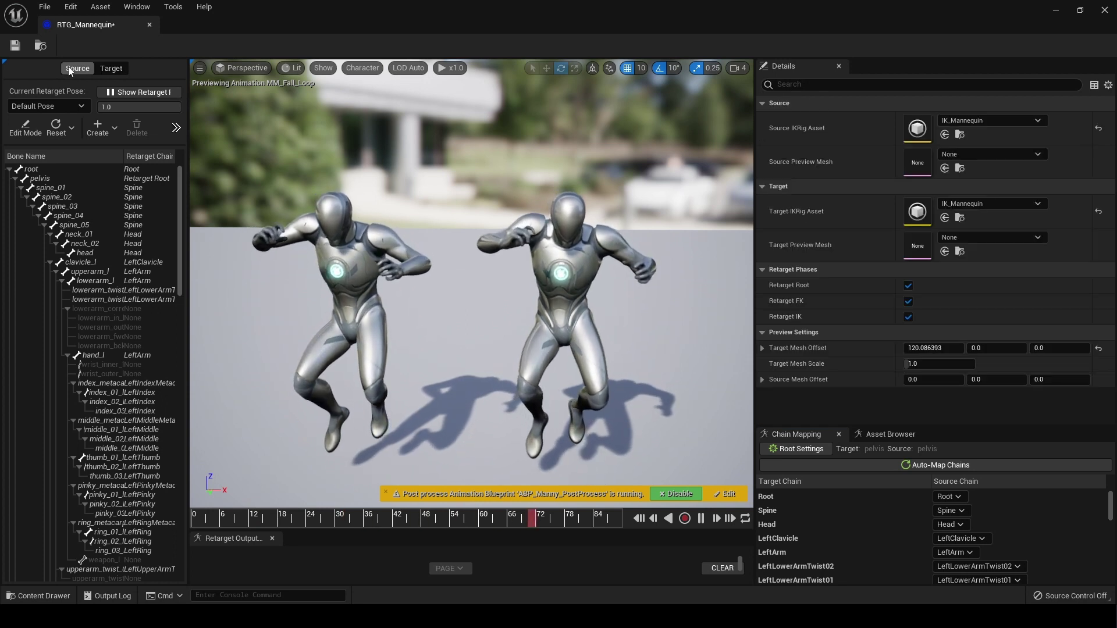
pyautogui.click(117, 94)
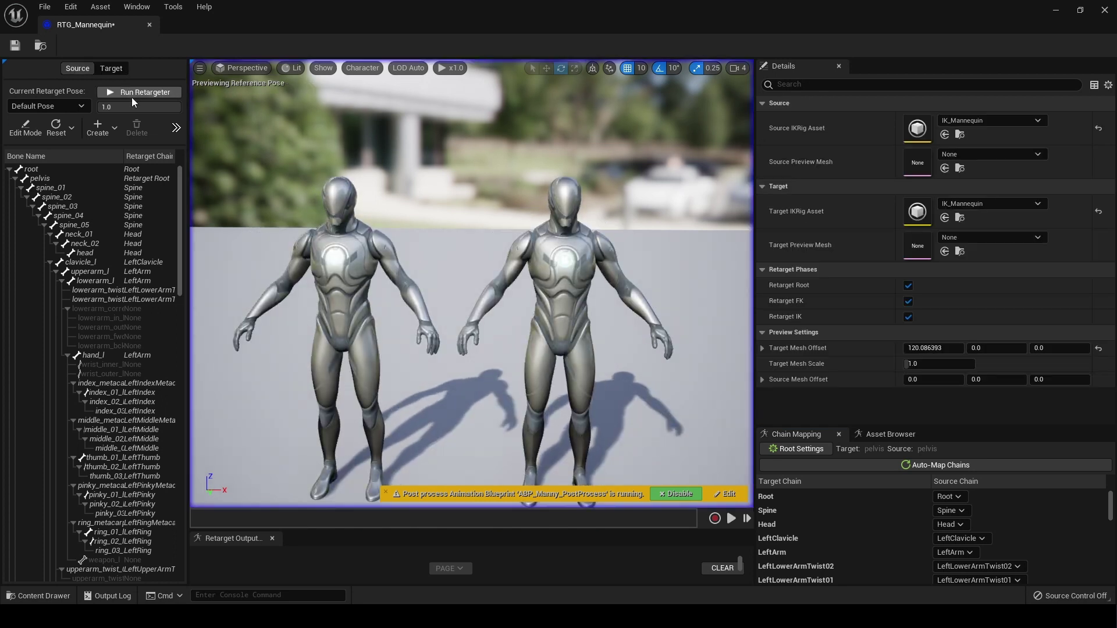
pyautogui.click(131, 92)
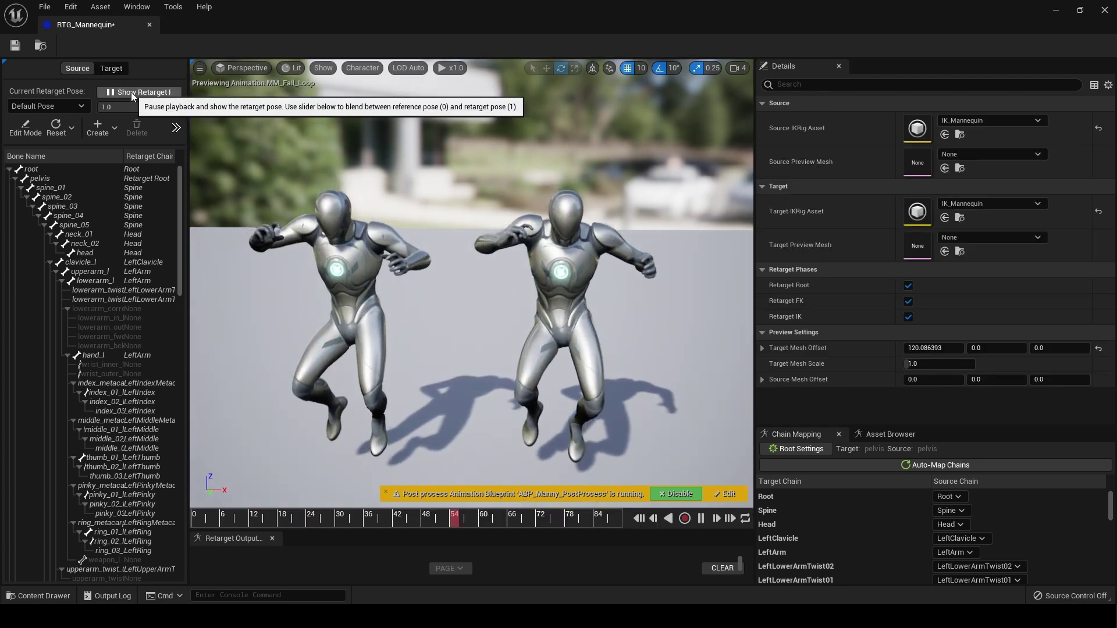
pyautogui.click(131, 92)
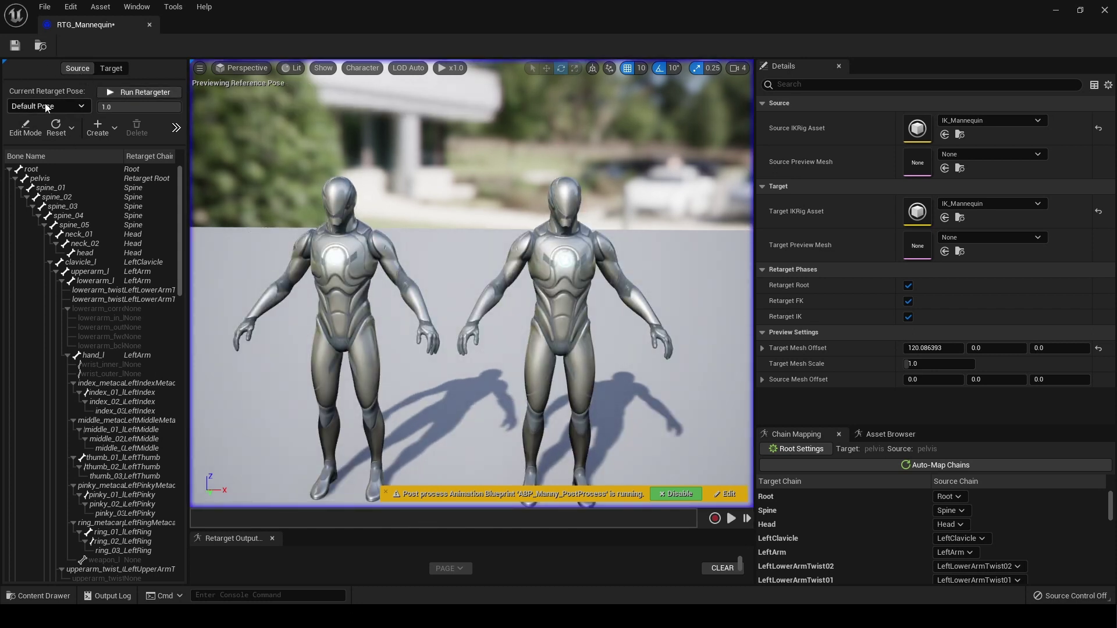
# Step: Enter Edit Mode for the source skeleton's default pose and select the upperarm_correctiveRoot_l bone
pyautogui.click(25, 127)
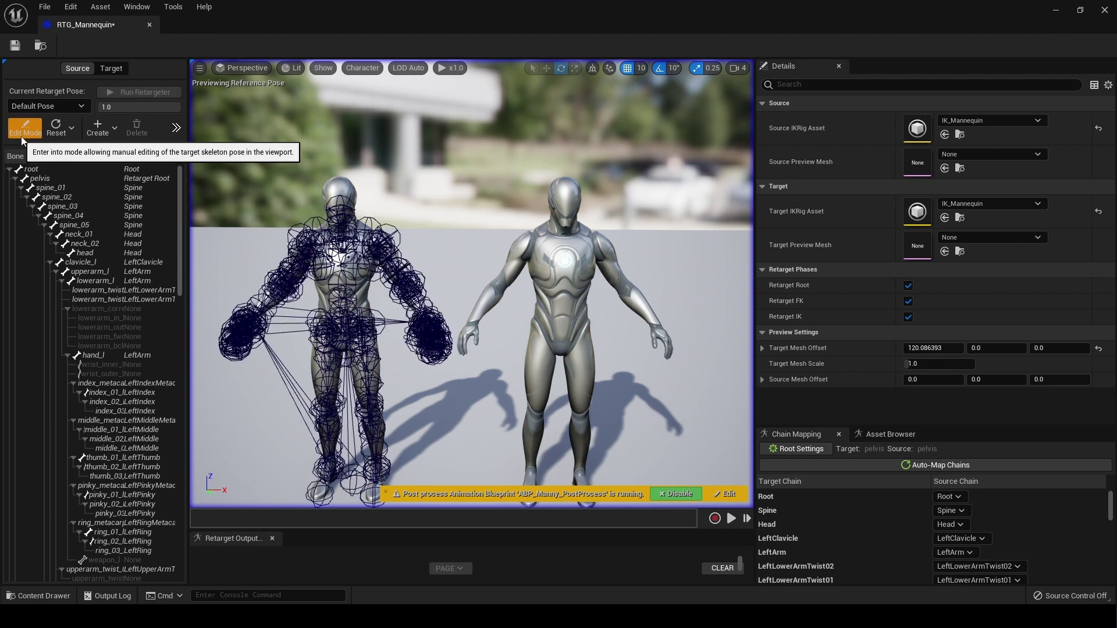
pyautogui.click(381, 247)
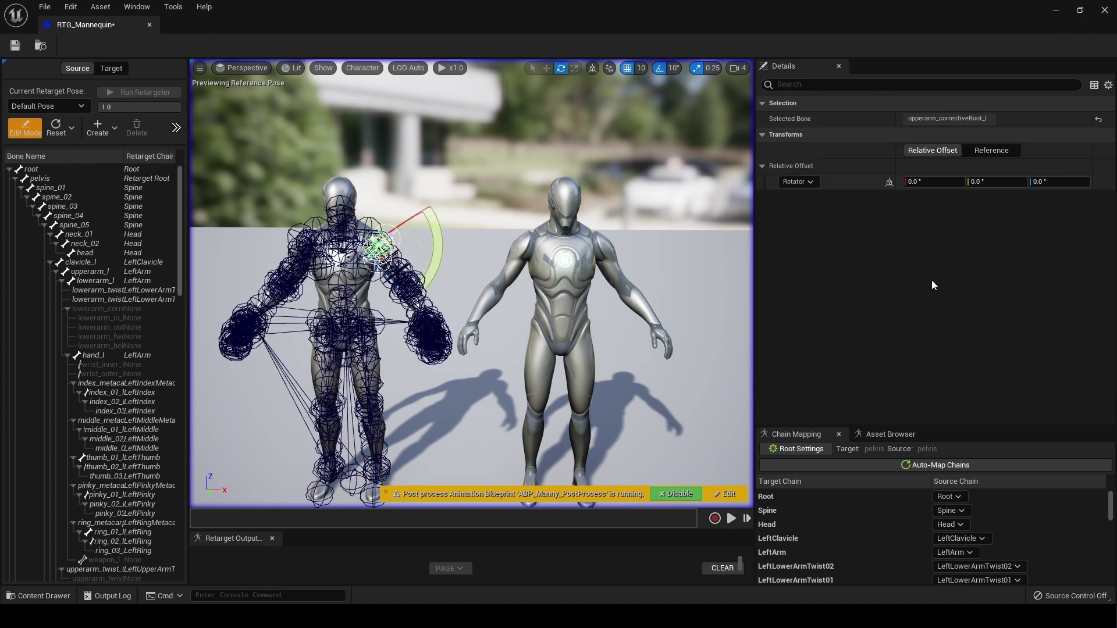
# Step: Reduce the bone draw size to 0.9 and set bone drawing to All Hierarchy
pyautogui.click(367, 71)
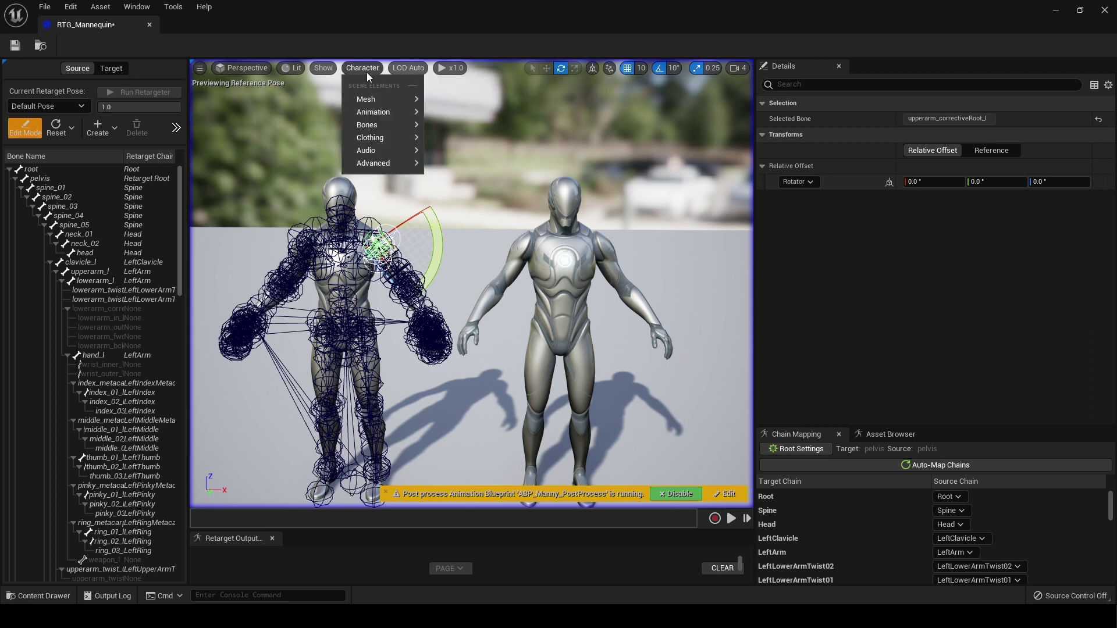
pyautogui.moveTo(384, 124)
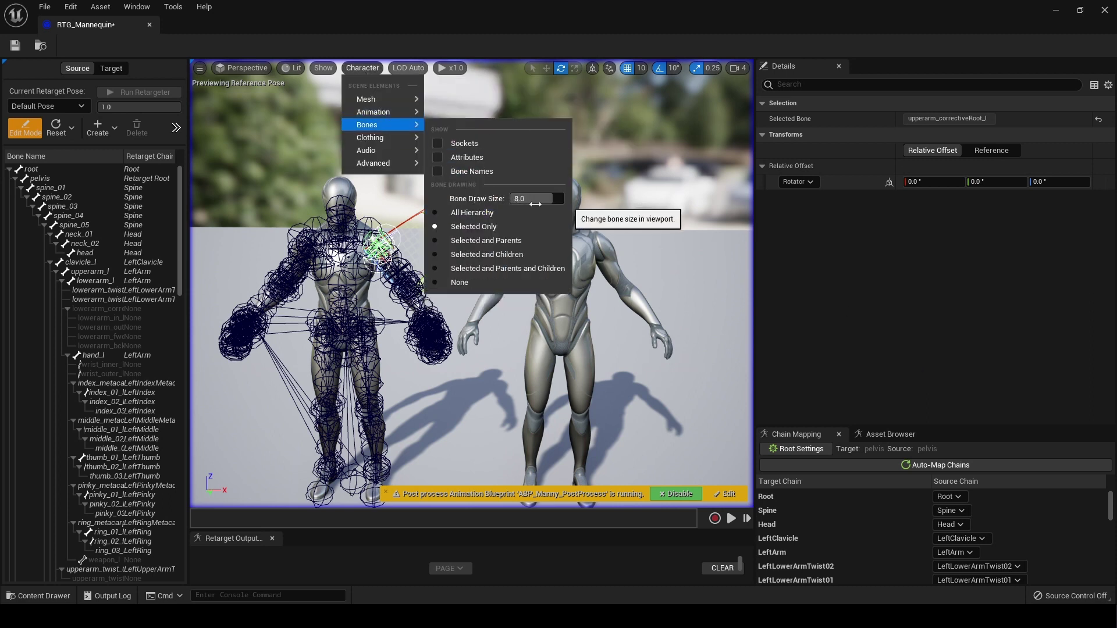
pyautogui.moveTo(552, 204)
pyautogui.mouseDown()
pyautogui.moveTo(520, 204)
pyautogui.moveTo(529, 199)
pyautogui.mouseUp()
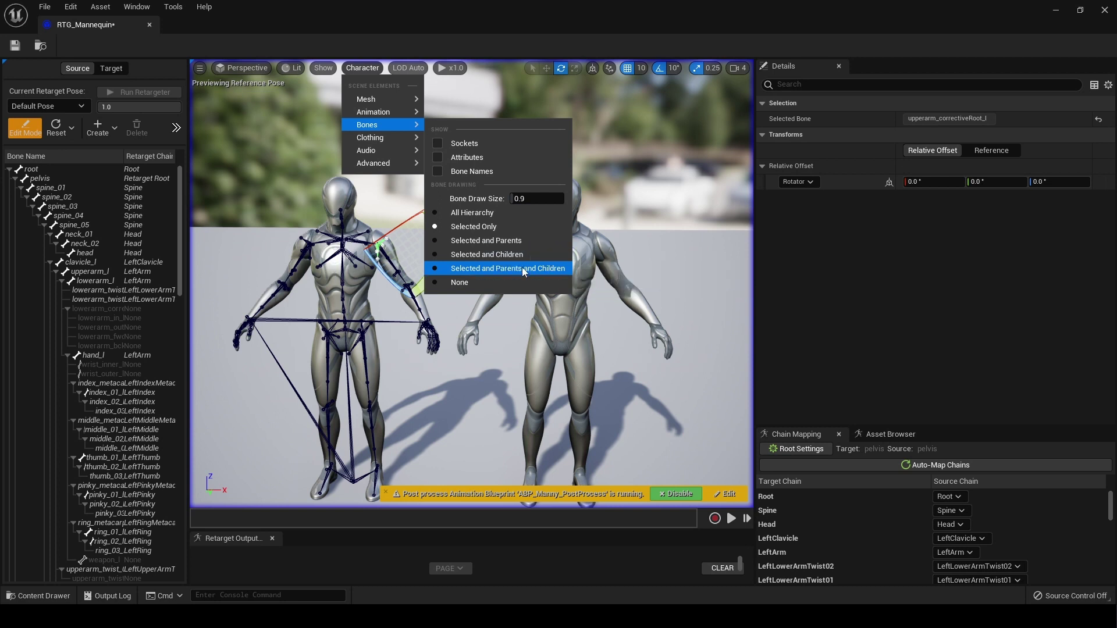
pyautogui.click(502, 215)
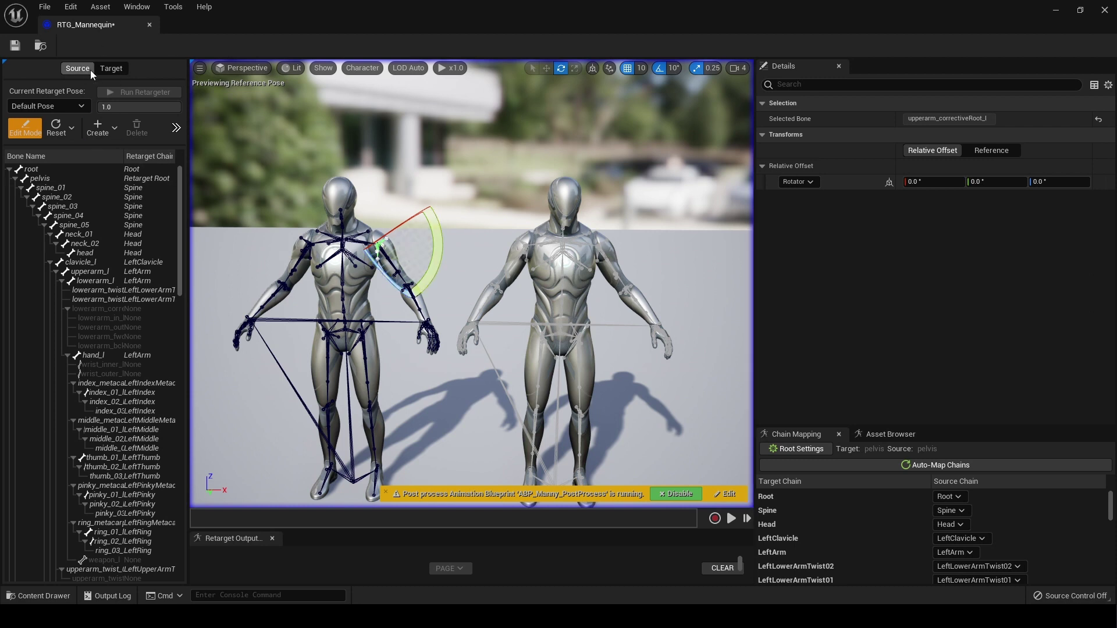
# Step: Try rotating the upperarm_correctiveRoot_l bone by 10° about its Y axis, and select the clavicle_l bone
pyautogui.moveTo(443, 256); pyautogui.dragTo(424, 317)
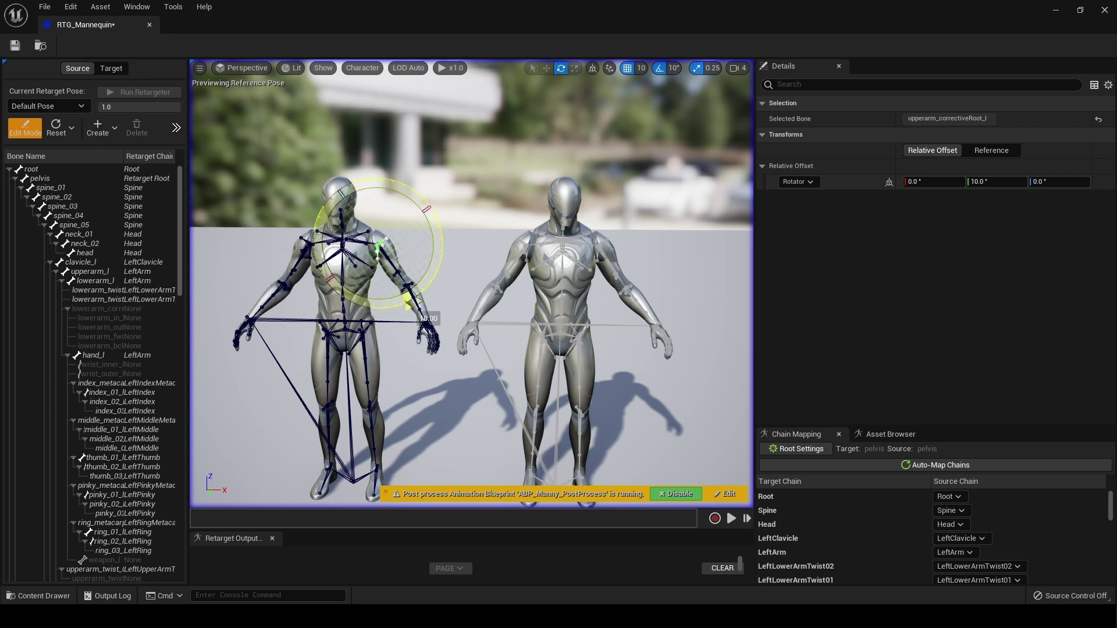
pyautogui.moveTo(434, 261); pyautogui.dragTo(416, 245)
pyautogui.click(360, 243)
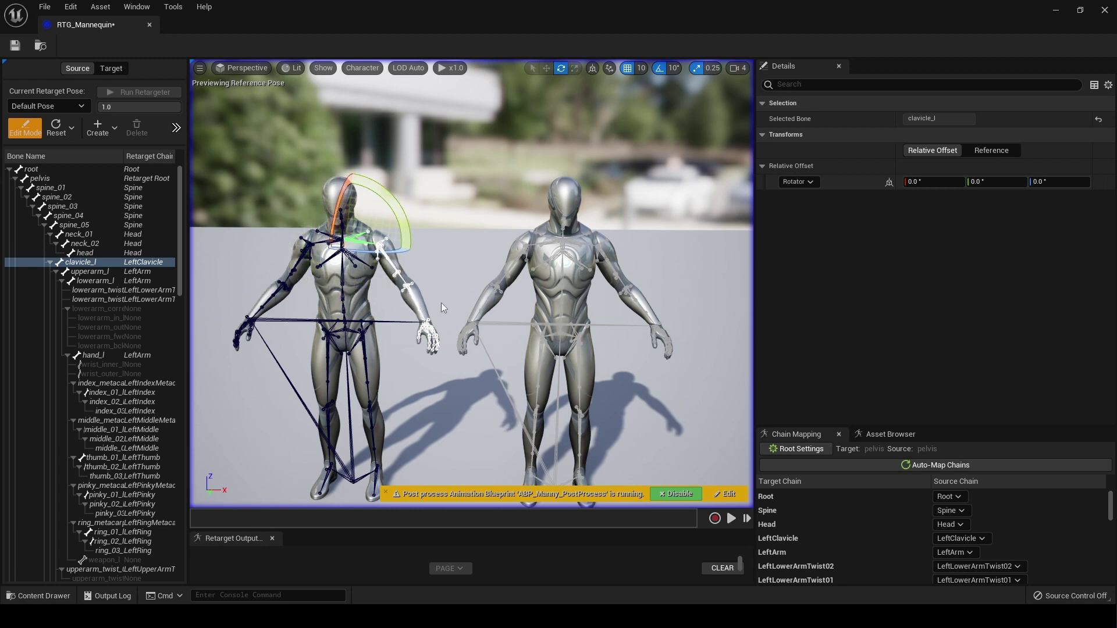
# Step: Reset the source skeleton's pose edits and leave Edit Mode
pyautogui.click(59, 128)
pyautogui.click(68, 179)
pyautogui.click(25, 131)
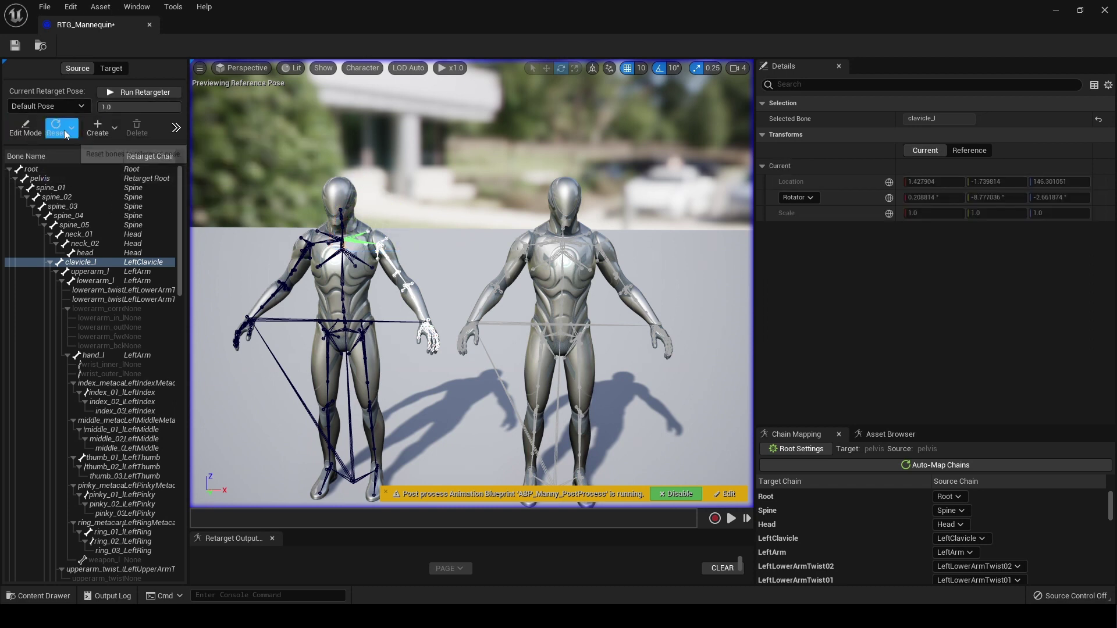
# Step: Switch to the target skeleton and select its clavicle_l bone
pyautogui.click(110, 68)
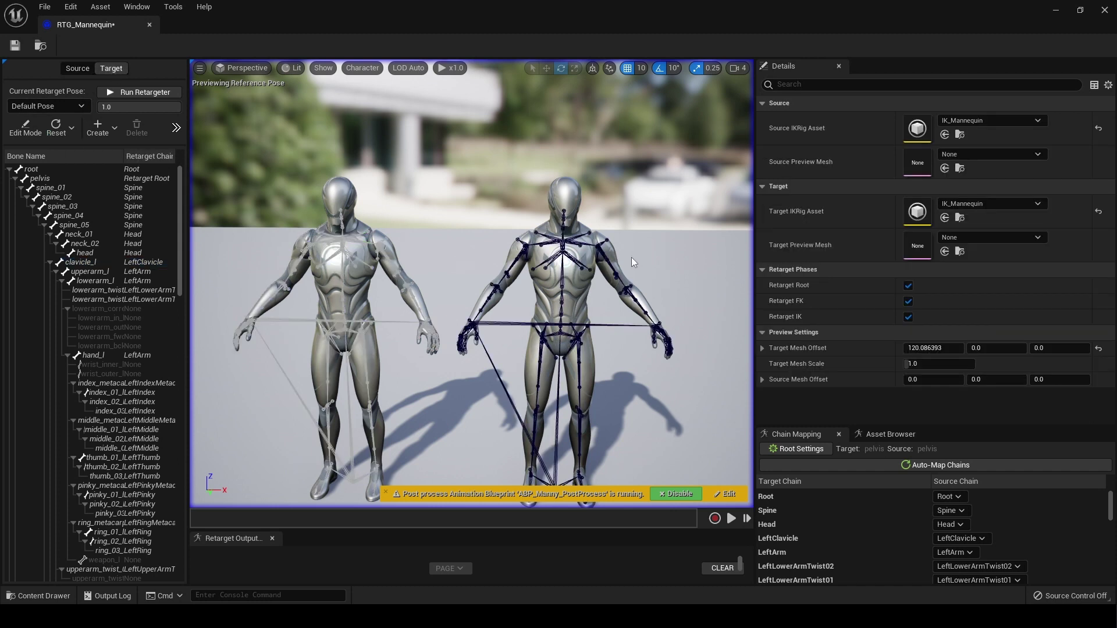
pyautogui.click(591, 244)
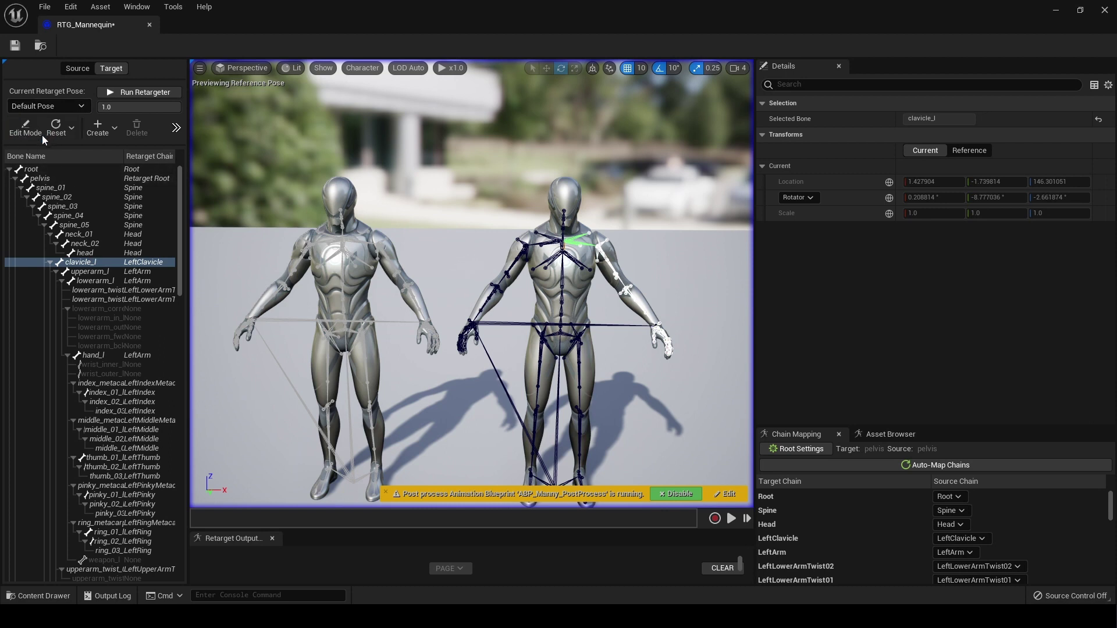
# Step: Examine the pose assets that can be imported as a target retarget pose, and cancel without importing
pyautogui.click(106, 128)
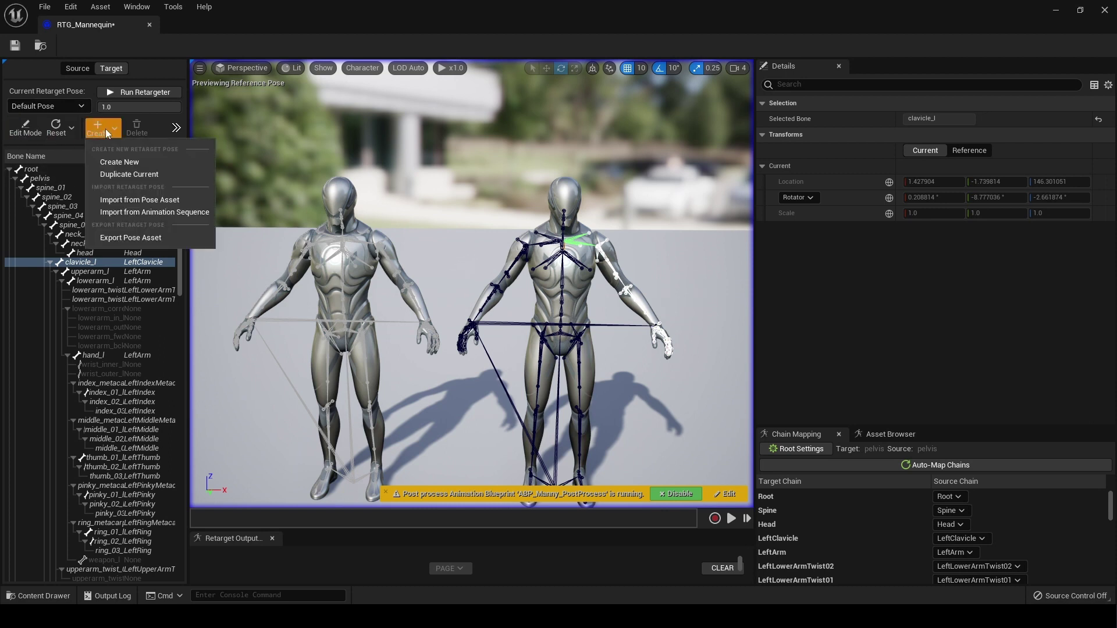
pyautogui.click(162, 200)
pyautogui.scroll(-5, 635, 270)
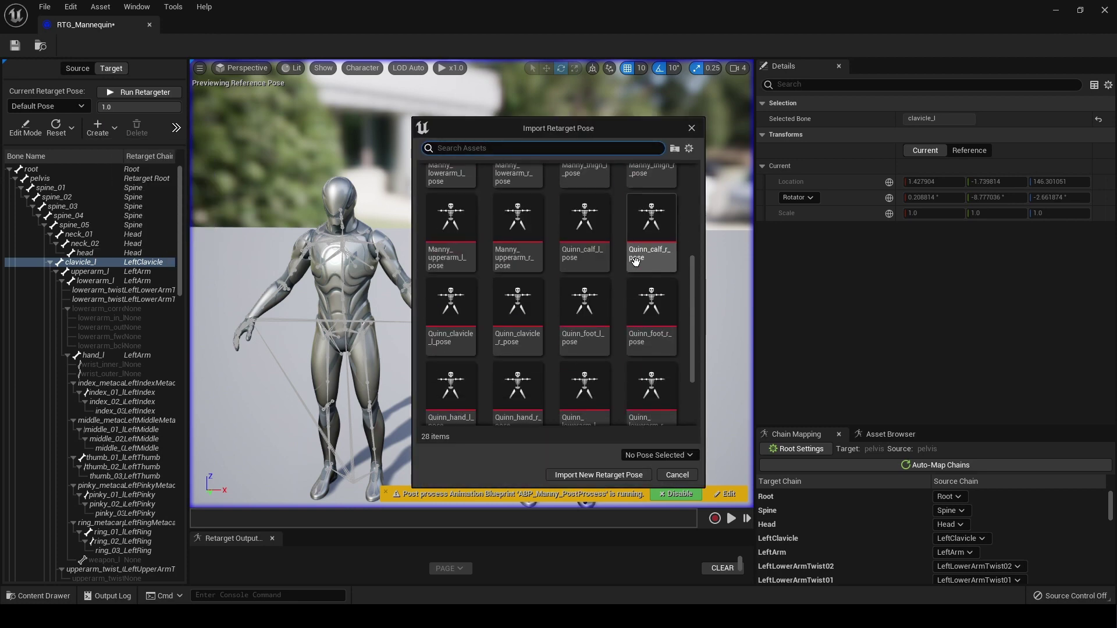
pyautogui.scroll(5, 635, 270)
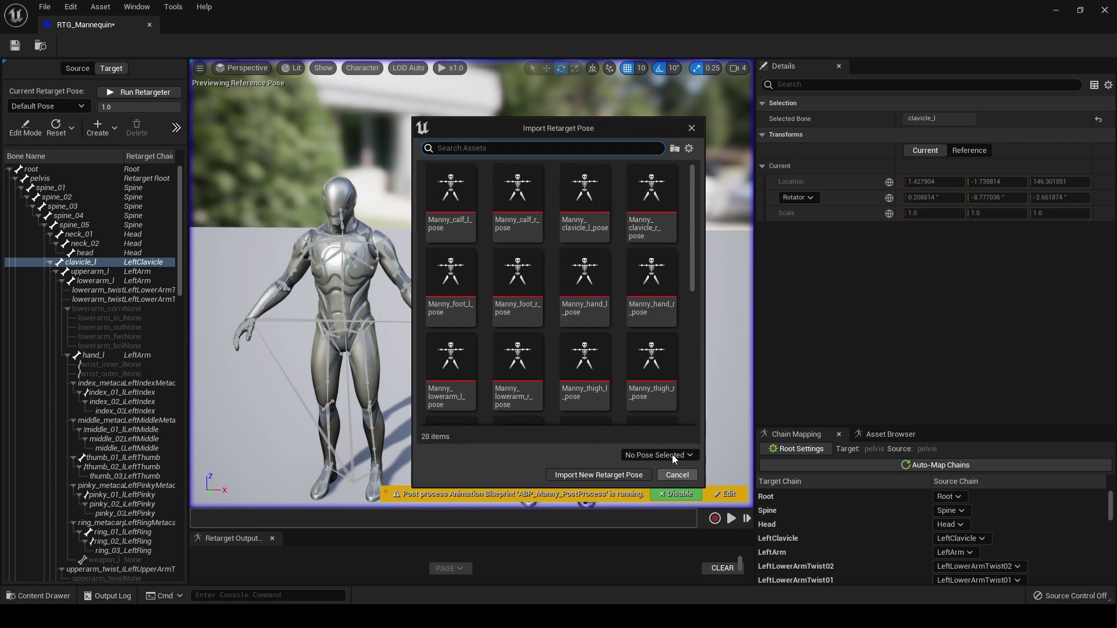
pyautogui.scroll(-3, 651, 353)
pyautogui.scroll(-2, 651, 352)
pyautogui.scroll(-1, 651, 353)
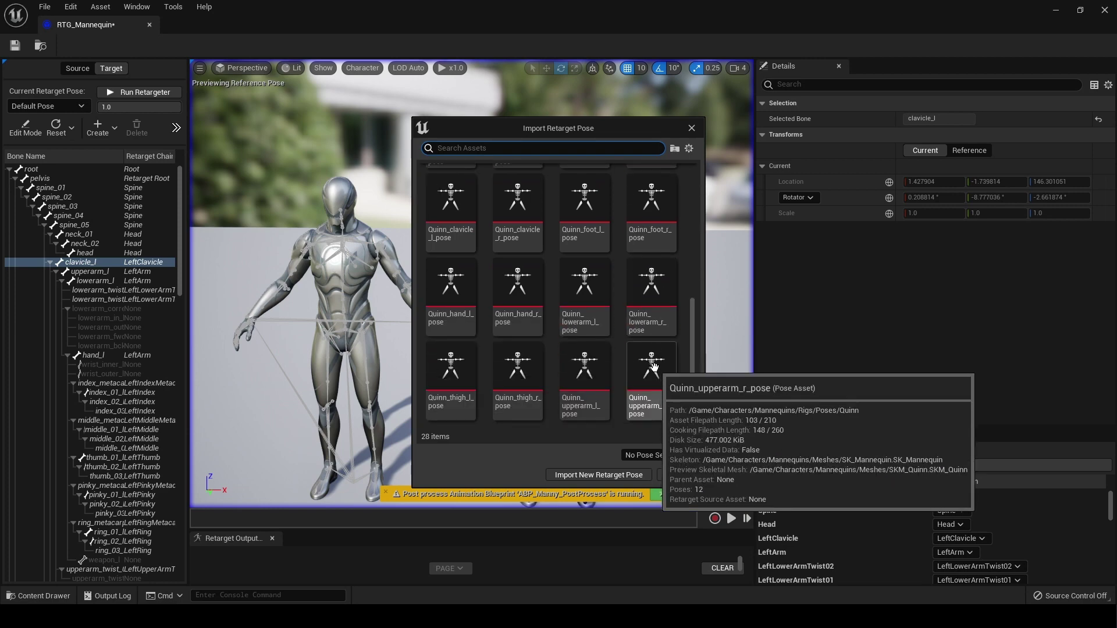
pyautogui.moveTo(692, 407); pyautogui.dragTo(708, 231)
pyautogui.click(676, 476)
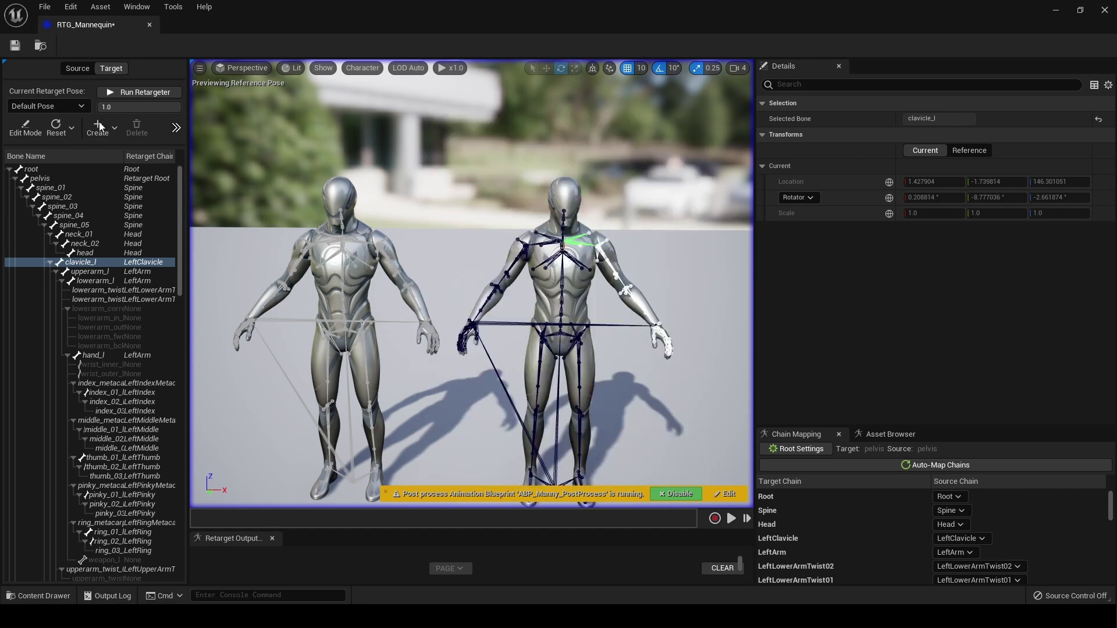
# Step: Import frame 38 of the MF_Run_Fwd animation sequence as a target retarget pose named testpose
pyautogui.click(103, 128)
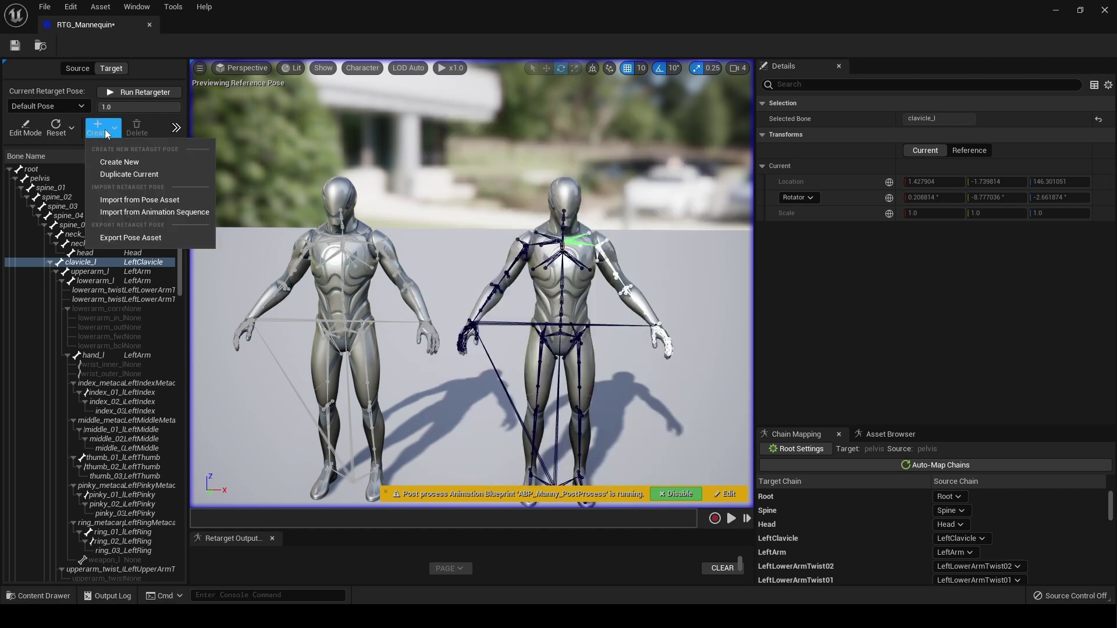
pyautogui.click(156, 213)
pyautogui.scroll(-5, 511, 285)
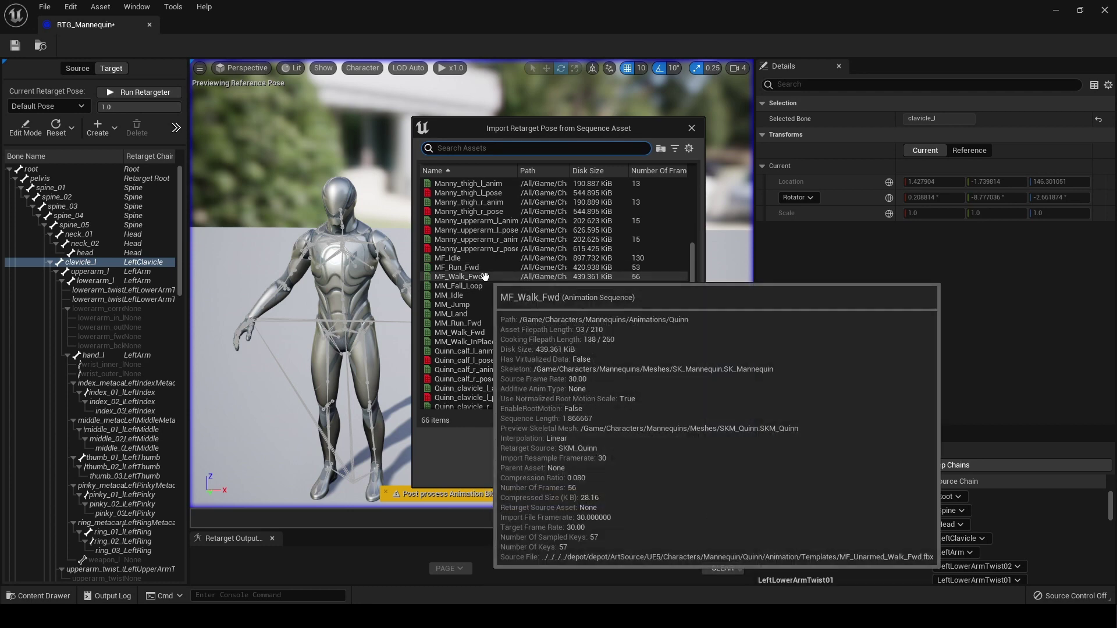
pyautogui.click(477, 267)
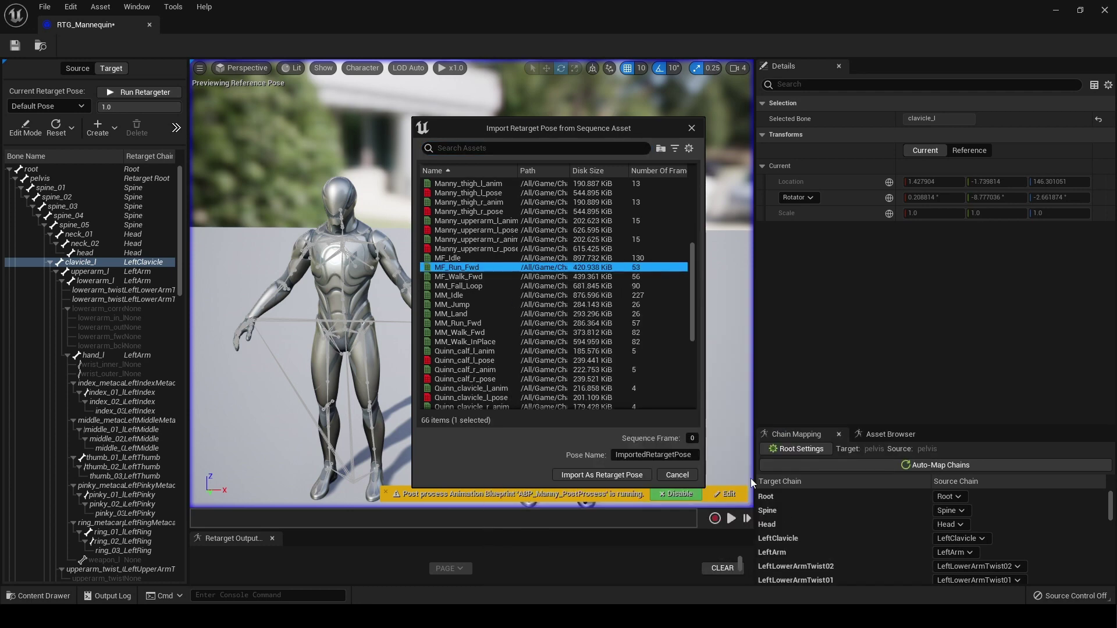
pyautogui.click(691, 438)
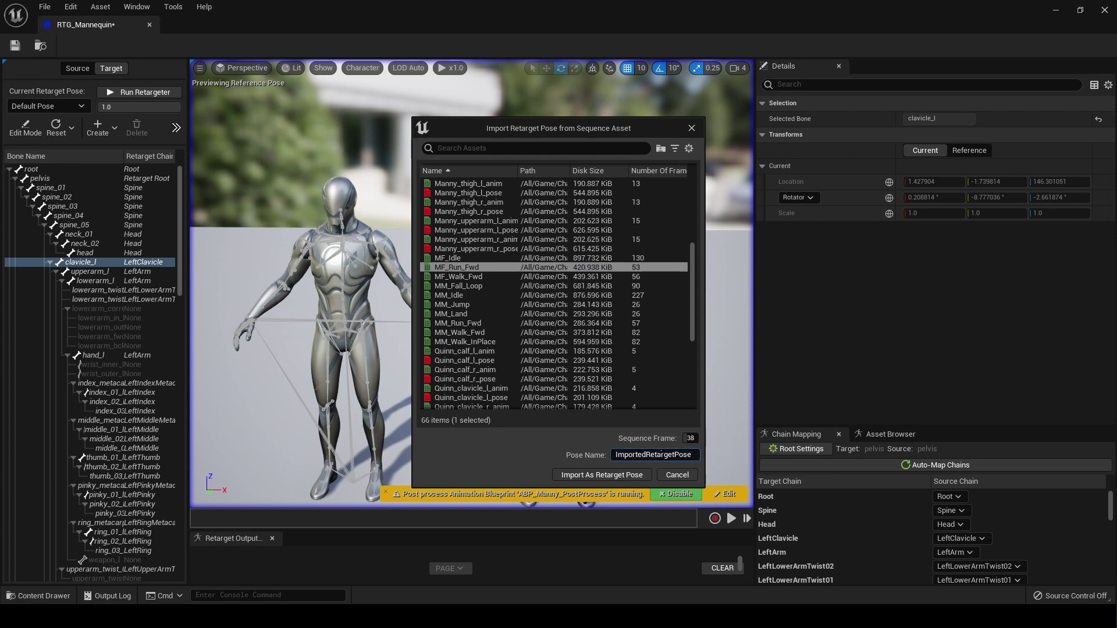
pyautogui.press('BackSpace')
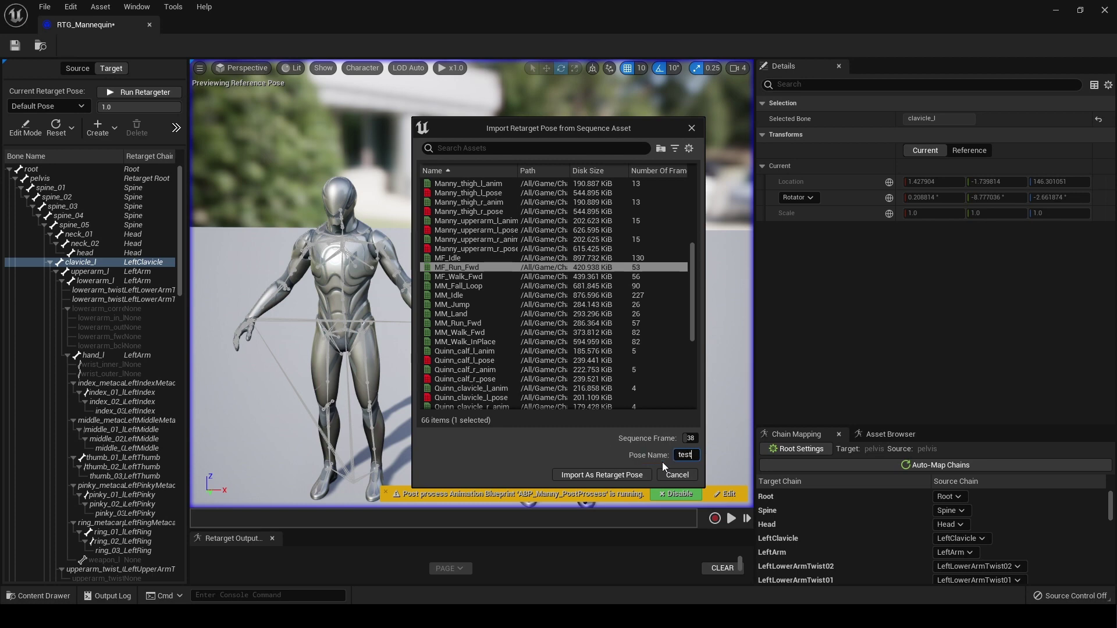
pyautogui.write('testpose')
pyautogui.click(613, 475)
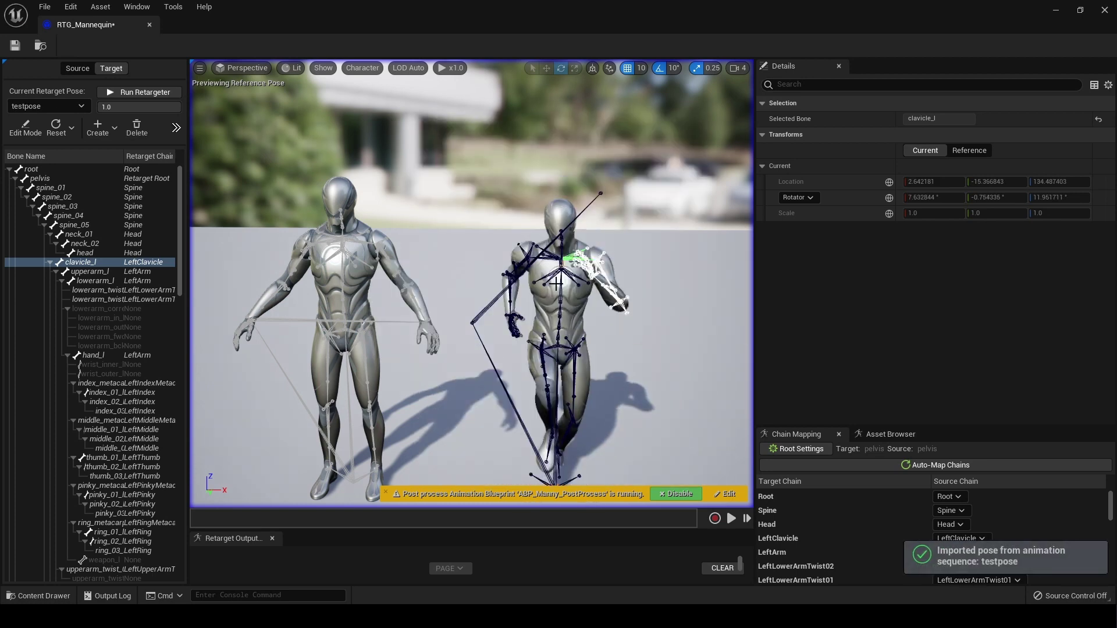
# Step: Inspect the imported testpose on the target mannequin from several angles, selecting the ik_hand_gun bone
pyautogui.moveTo(557, 284); pyautogui.dragTo(506, 284, button='right')
pyautogui.press('w')
pyautogui.press('s')
pyautogui.press('d')
pyautogui.moveTo(486, 336)
pyautogui.mouseDown(button='right')
pyautogui.moveTo(474, 336)
pyautogui.moveTo(486, 336)
pyautogui.mouseUp(button='right')
pyautogui.press('w')
pyautogui.click(445, 319)
pyautogui.moveTo(445, 319); pyautogui.dragTo(472, 329)
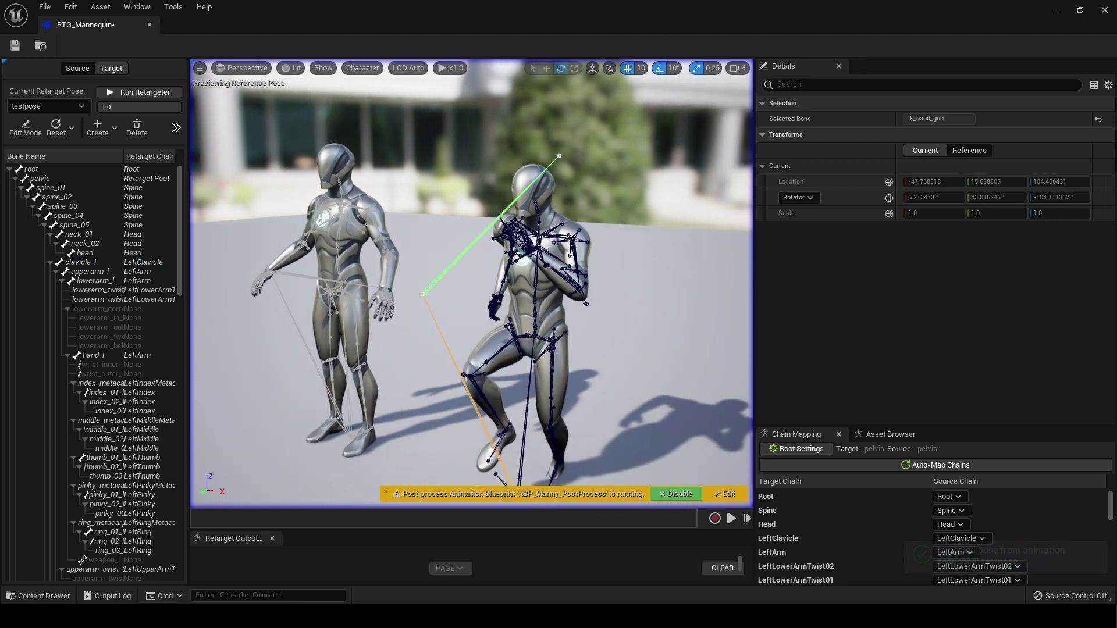
pyautogui.moveTo(471, 329); pyautogui.dragTo(506, 378, button='middle')
pyautogui.moveTo(506, 378)
pyautogui.mouseDown(button='right')
pyautogui.moveTo(436, 362)
pyautogui.moveTo(508, 364)
pyautogui.mouseUp(button='right')
pyautogui.moveTo(471, 224); pyautogui.dragTo(457, 232)
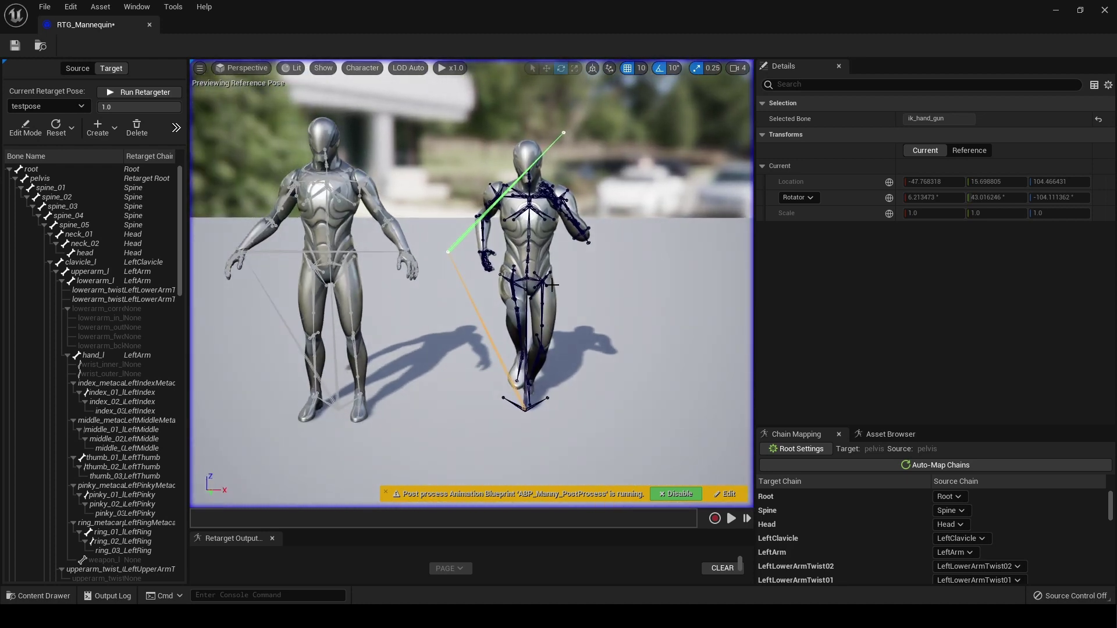
pyautogui.moveTo(457, 233); pyautogui.dragTo(388, 224)
pyautogui.click(387, 223)
# Step: Import frame 39 of the MM_Walk_Fwd animation sequence as a source retarget pose named TestSourcePose
pyautogui.click(77, 68)
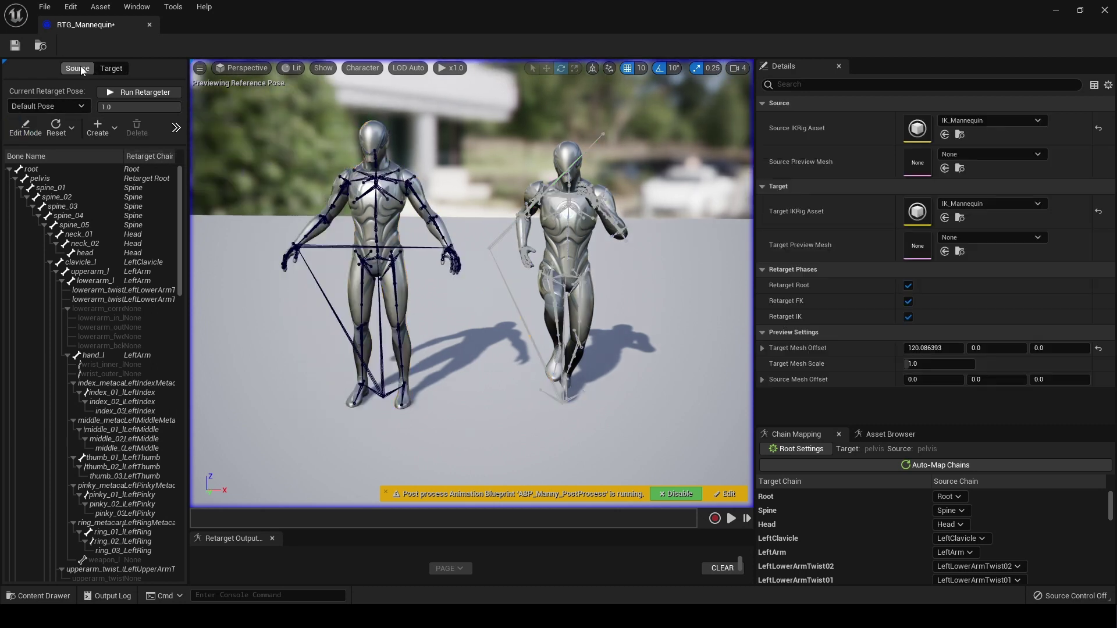
pyautogui.click(65, 107)
pyautogui.click(33, 119)
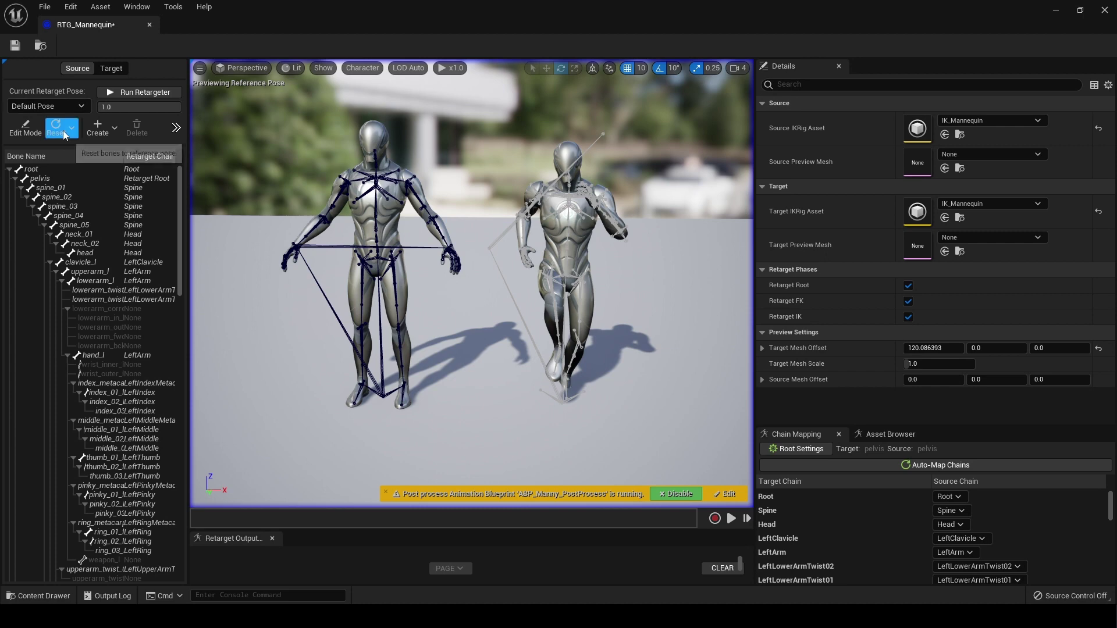
pyautogui.click(115, 129)
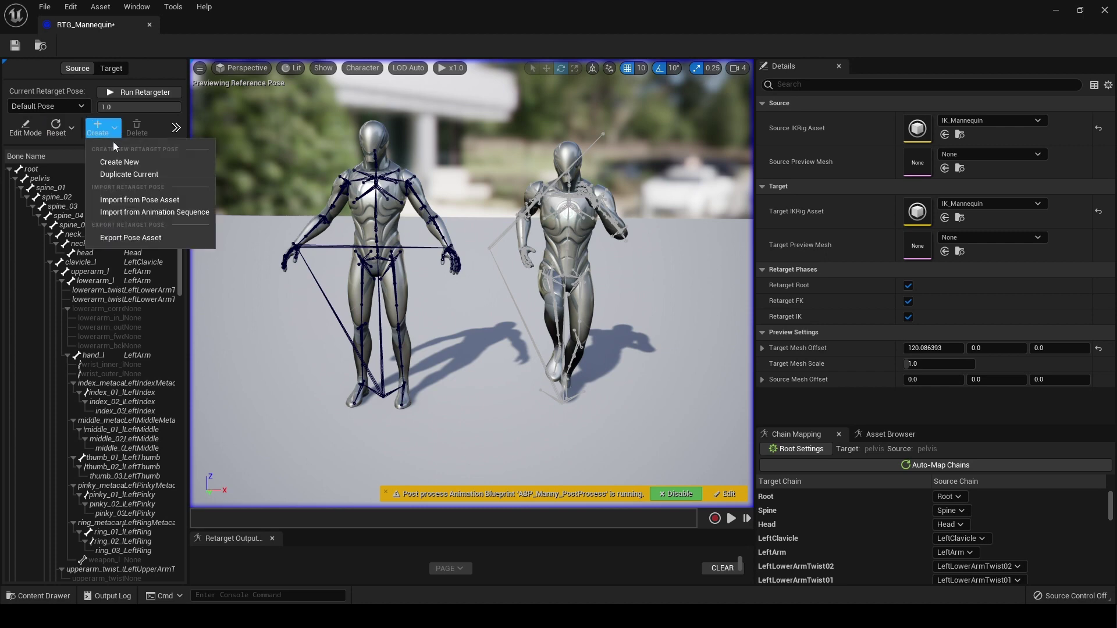
pyautogui.click(138, 212)
pyautogui.scroll(-10, 541, 272)
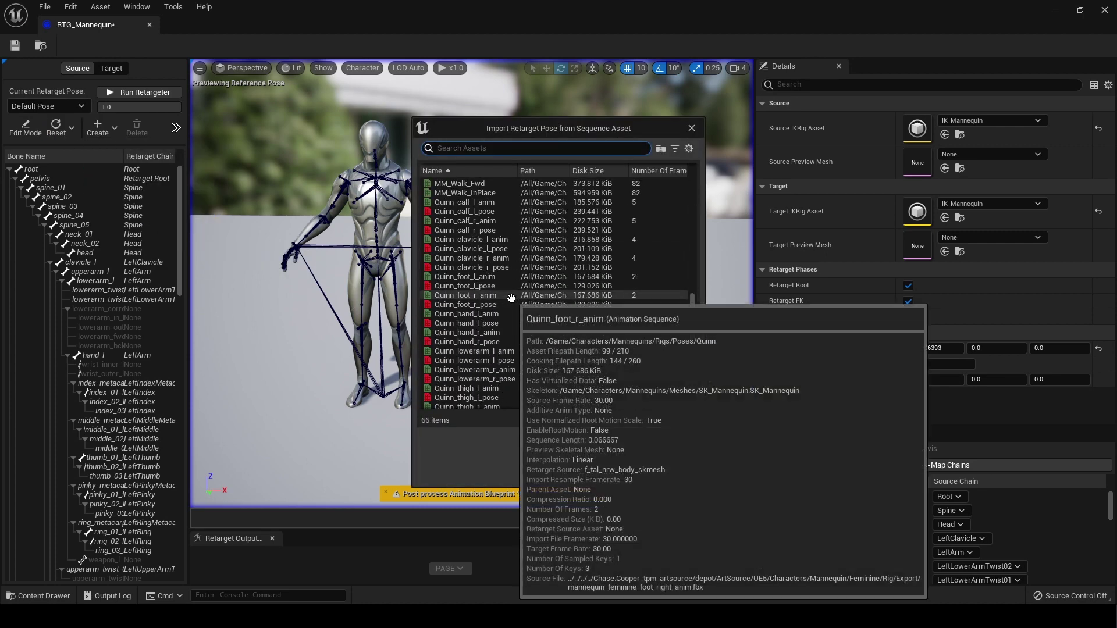
pyautogui.scroll(2, 489, 231)
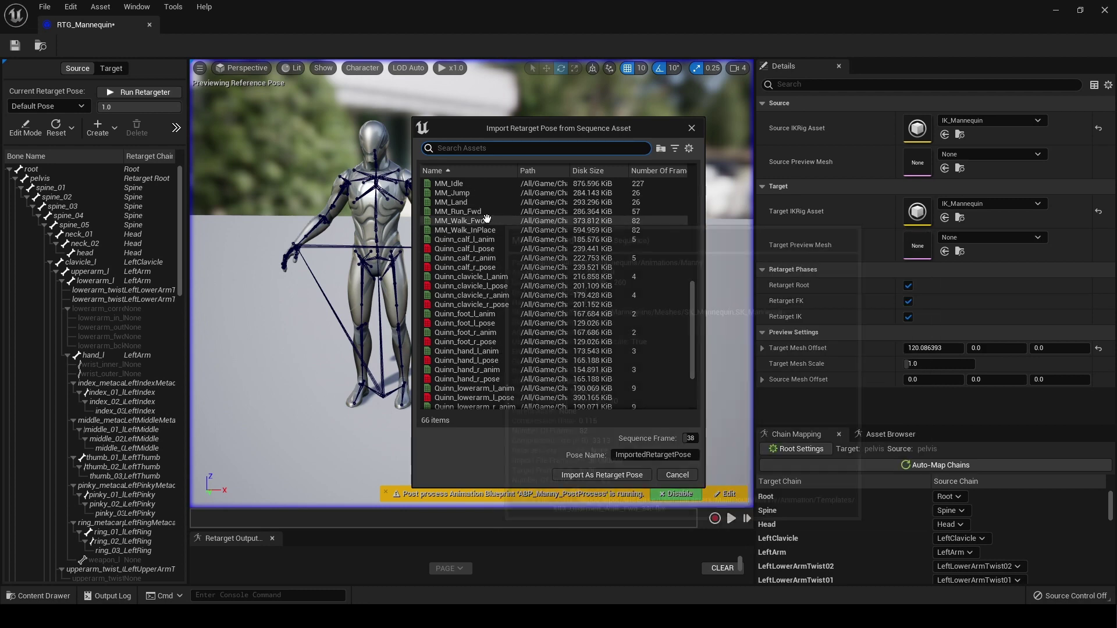
pyautogui.click(492, 221)
pyautogui.moveTo(690, 438); pyautogui.dragTo(687, 438)
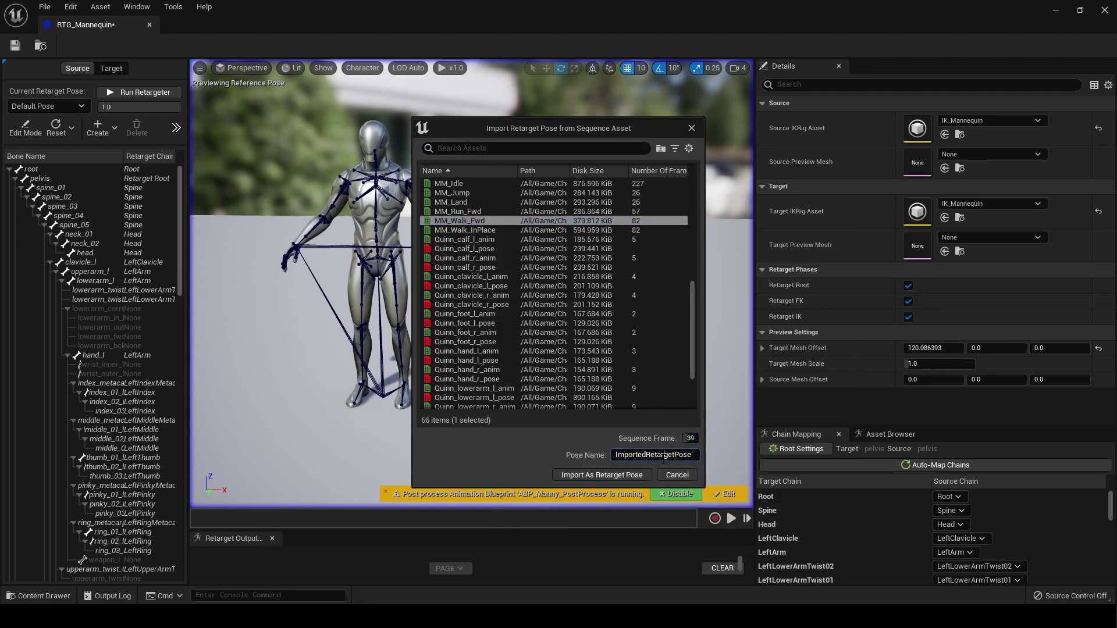
pyautogui.press('BackSpace')
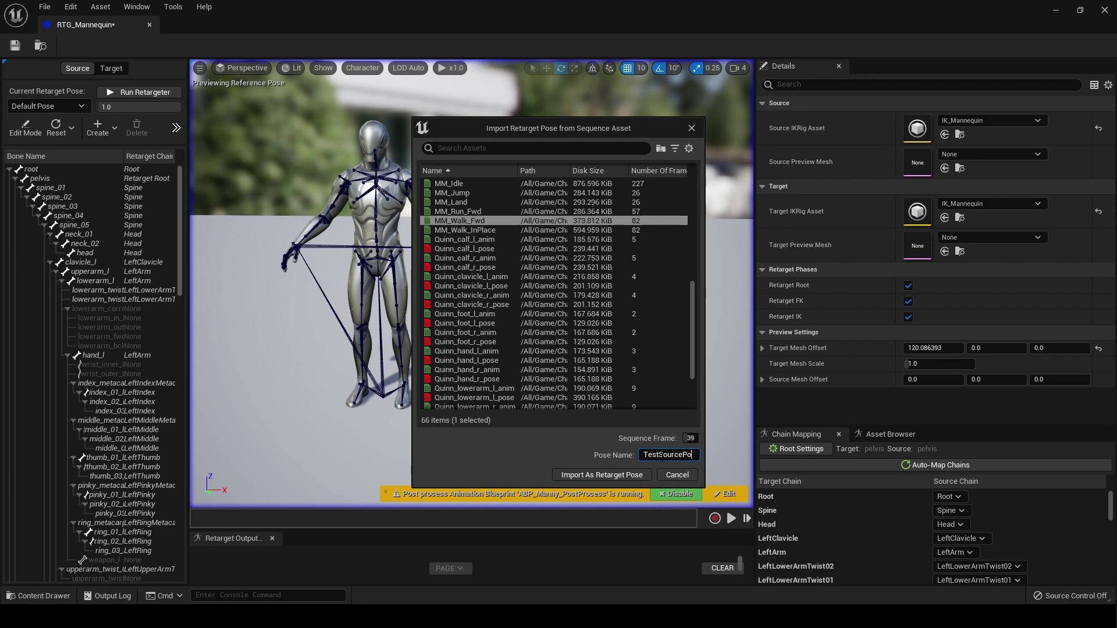
pyautogui.click(618, 474)
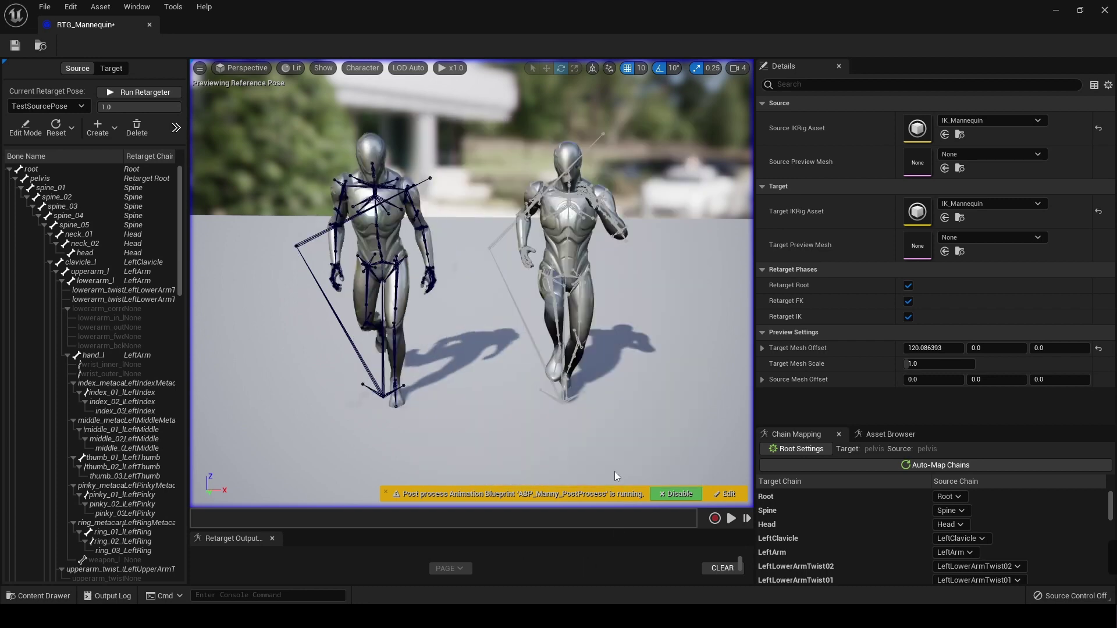
# Step: Reset all bones of the source skeleton's TestSourcePose to the reference pose
pyautogui.moveTo(386, 248)
pyautogui.mouseDown(button='right')
pyautogui.moveTo(332, 247)
pyautogui.moveTo(386, 248)
pyautogui.mouseUp(button='right')
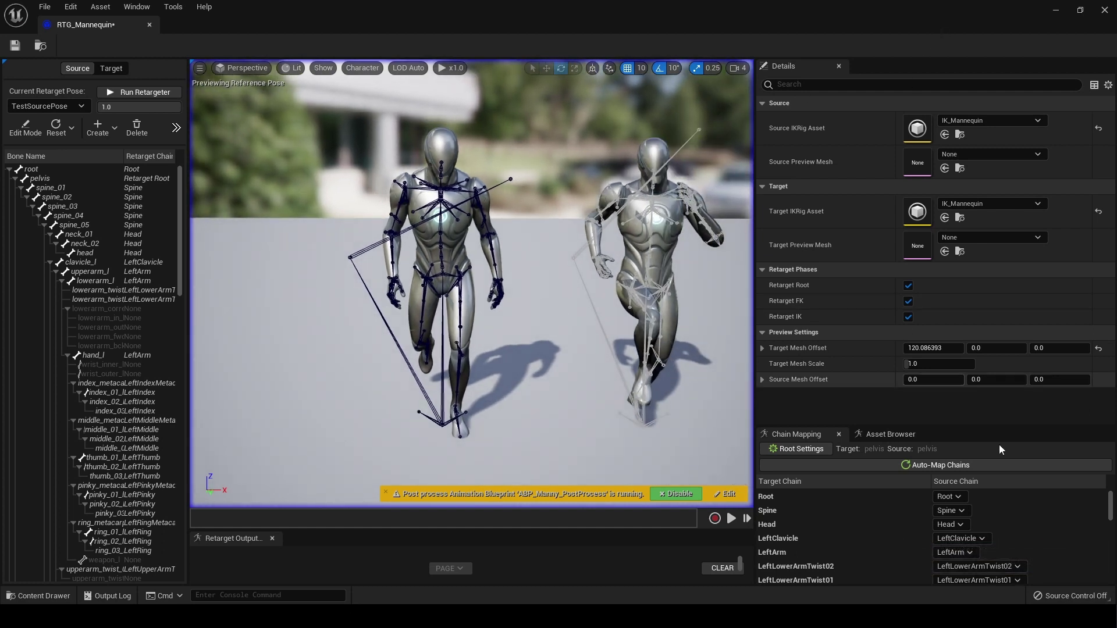
pyautogui.scroll(-5, 969, 493)
pyautogui.click(73, 131)
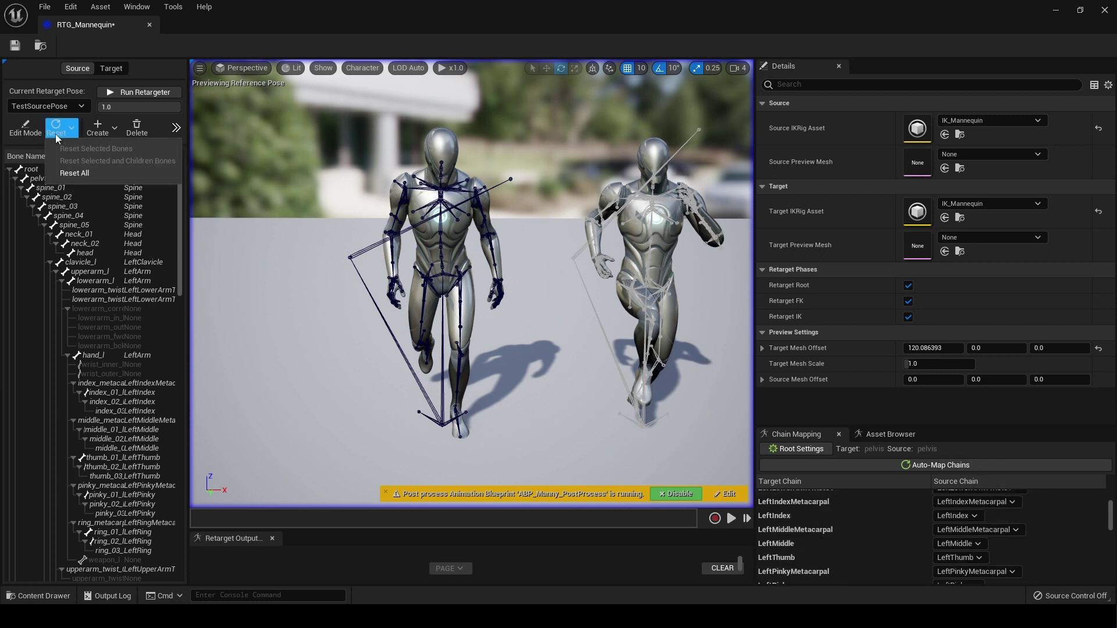
pyautogui.click(76, 169)
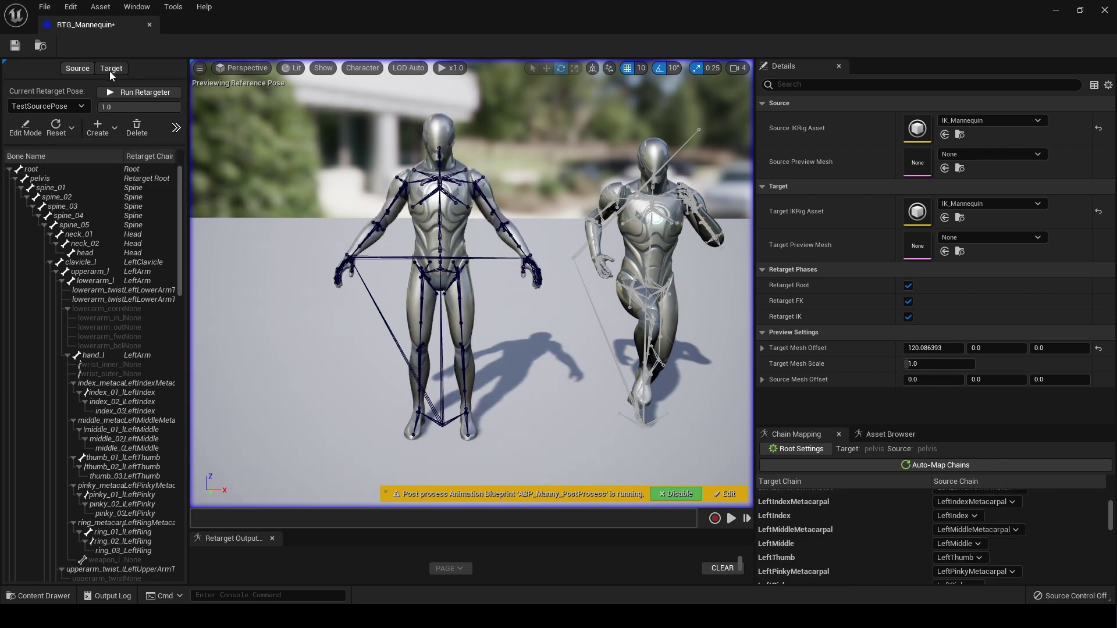
# Step: Switch to the target skeleton and reset all bones of its testpose retarget pose
pyautogui.click(110, 68)
pyautogui.click(70, 130)
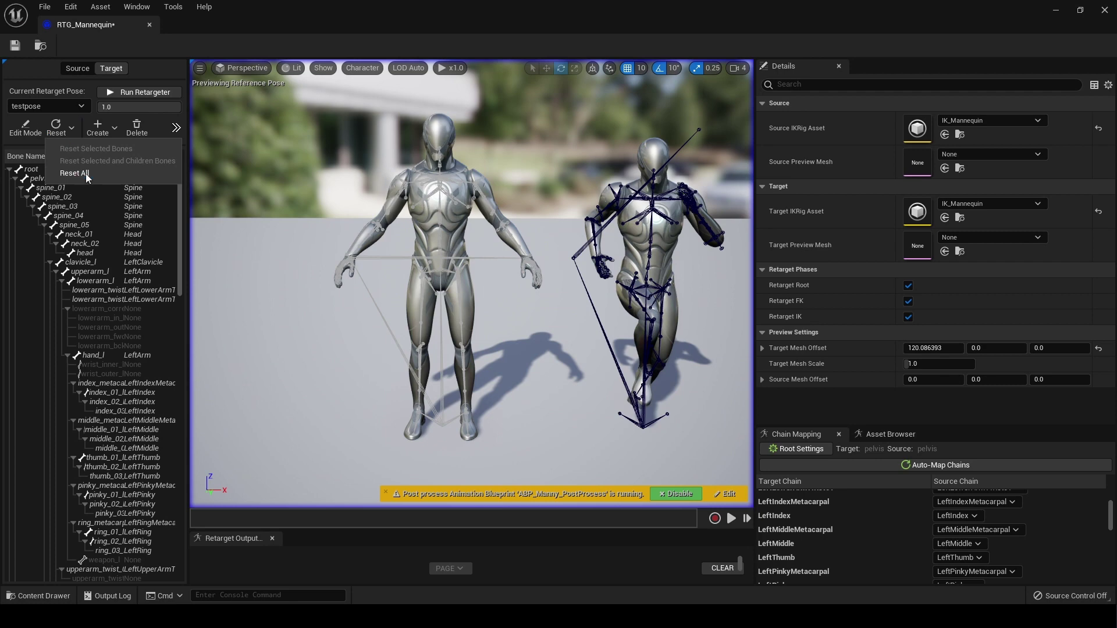
pyautogui.click(87, 172)
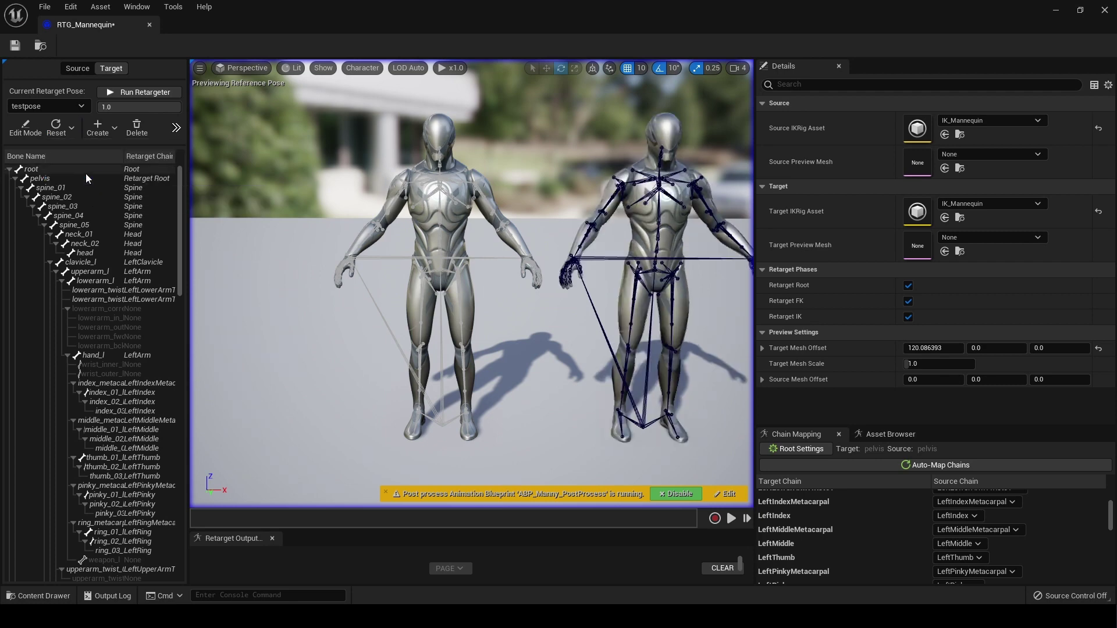
# Step: Run the retargeter and preview the MF_Walk_Fwd animation on the source and target mannequins
pyautogui.click(152, 95)
pyautogui.moveTo(373, 215); pyautogui.dragTo(378, 238)
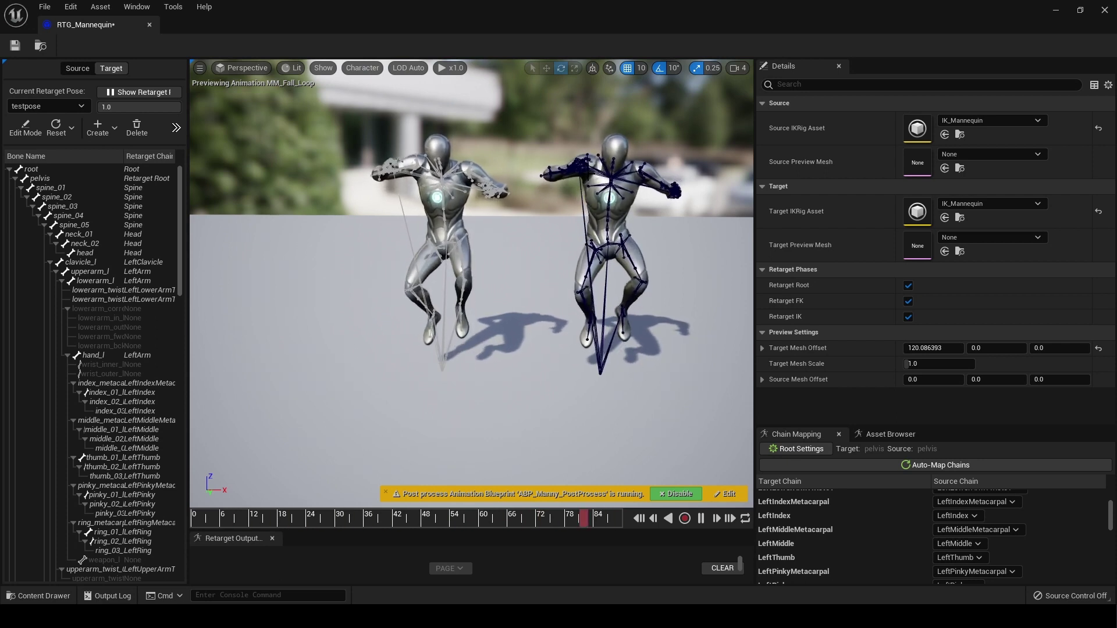
pyautogui.click(889, 435)
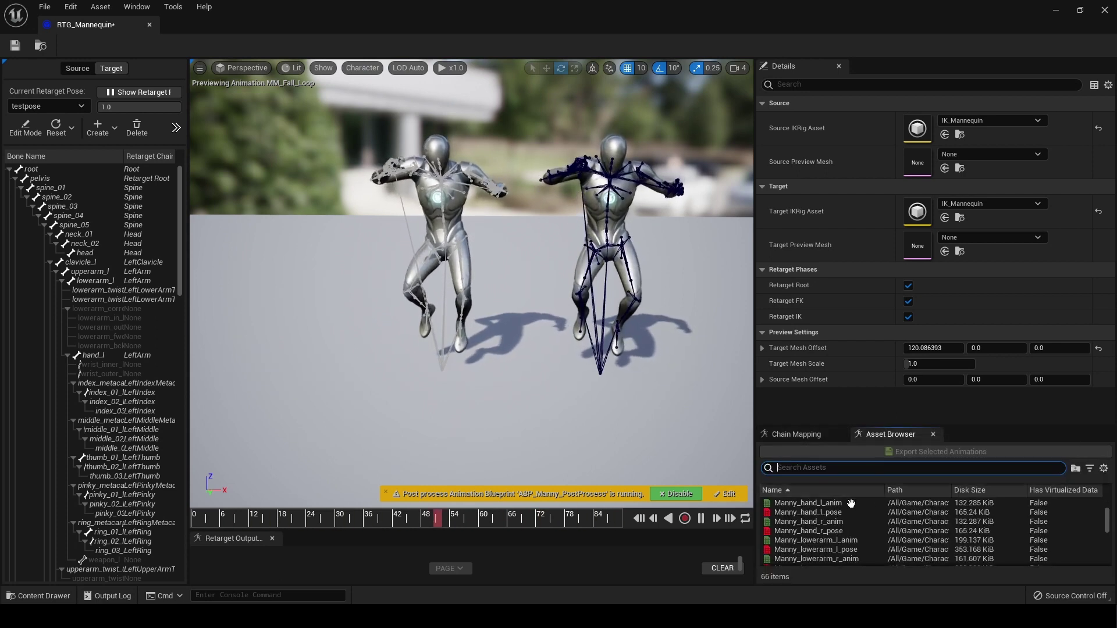
pyautogui.scroll(-10, 847, 516)
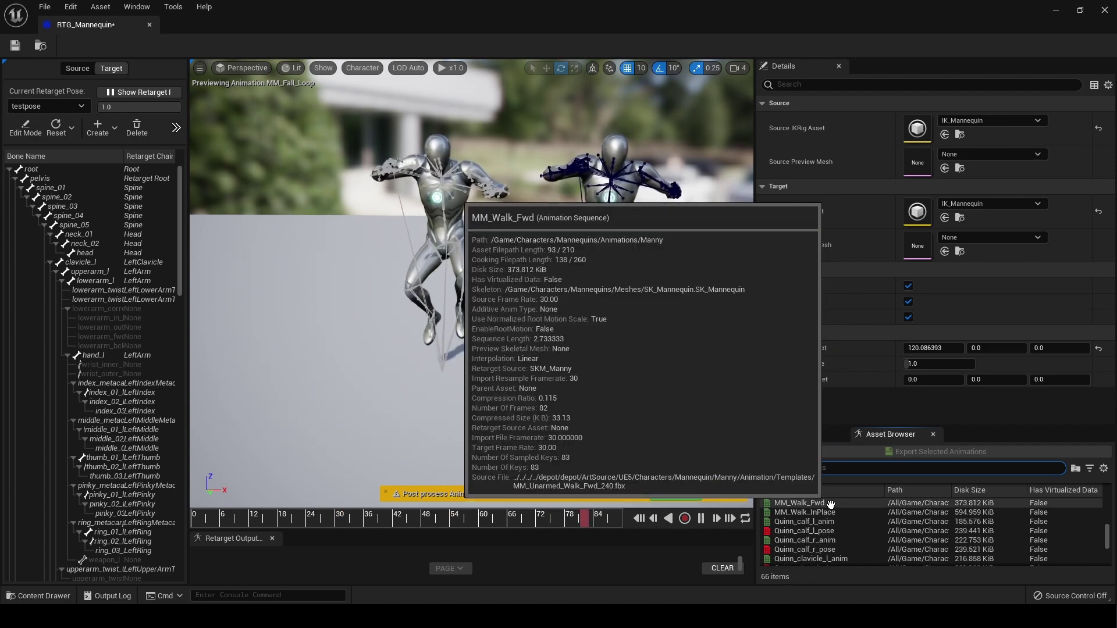
pyautogui.click(833, 503)
pyautogui.scroll(-2, 838, 506)
pyautogui.scroll(-10, 859, 523)
pyautogui.scroll(10, 859, 527)
pyautogui.scroll(-3, 860, 526)
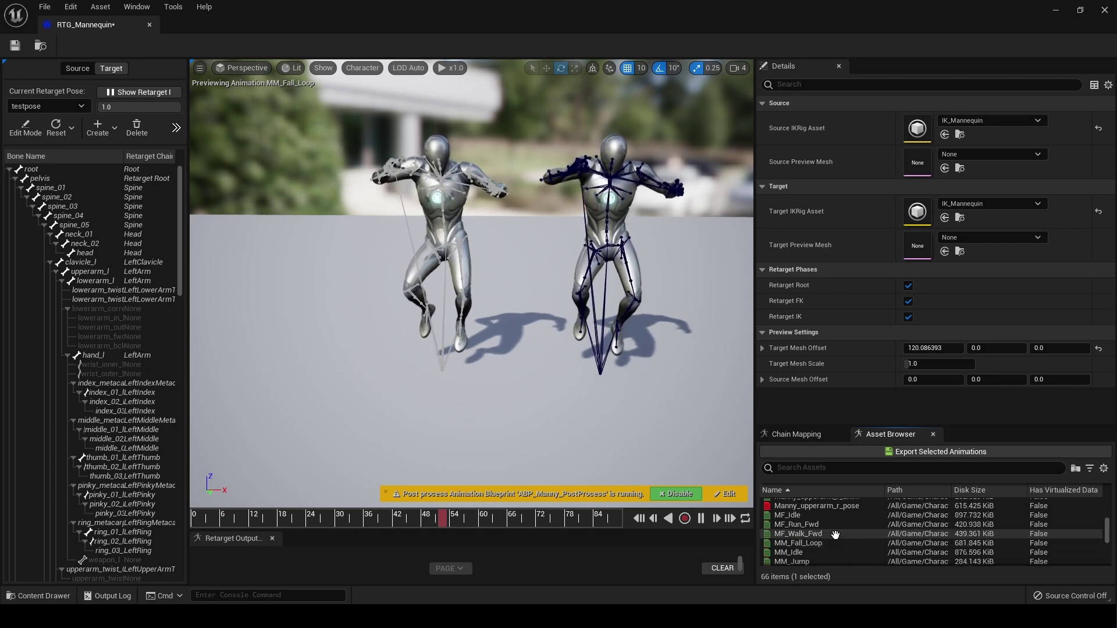
pyautogui.click(855, 534)
pyautogui.moveTo(673, 252)
pyautogui.mouseDown()
pyautogui.moveTo(692, 218)
pyautogui.moveTo(669, 236)
pyautogui.mouseUp()
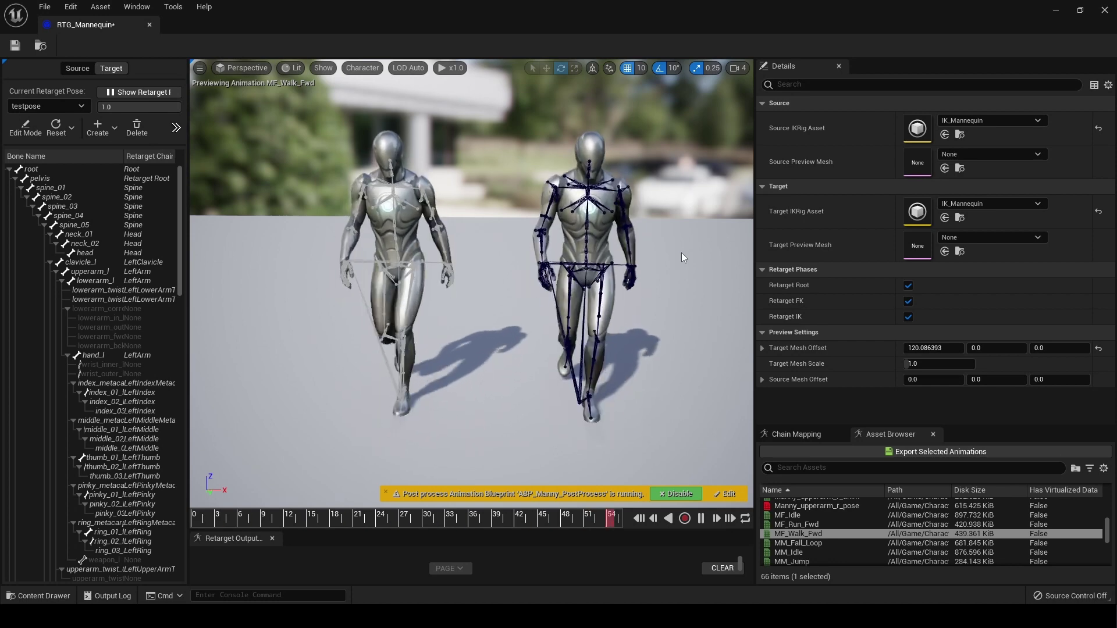
# Step: Widen the preview viewport and bring up the chain mapping list
pyautogui.moveTo(755, 174); pyautogui.dragTo(823, 175)
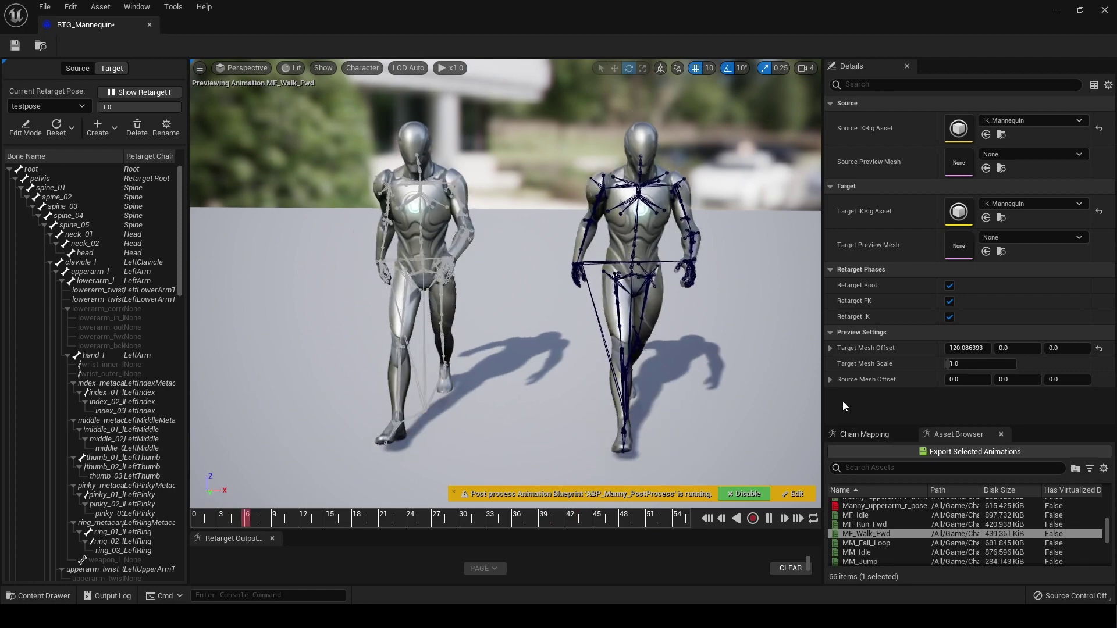
pyautogui.click(884, 434)
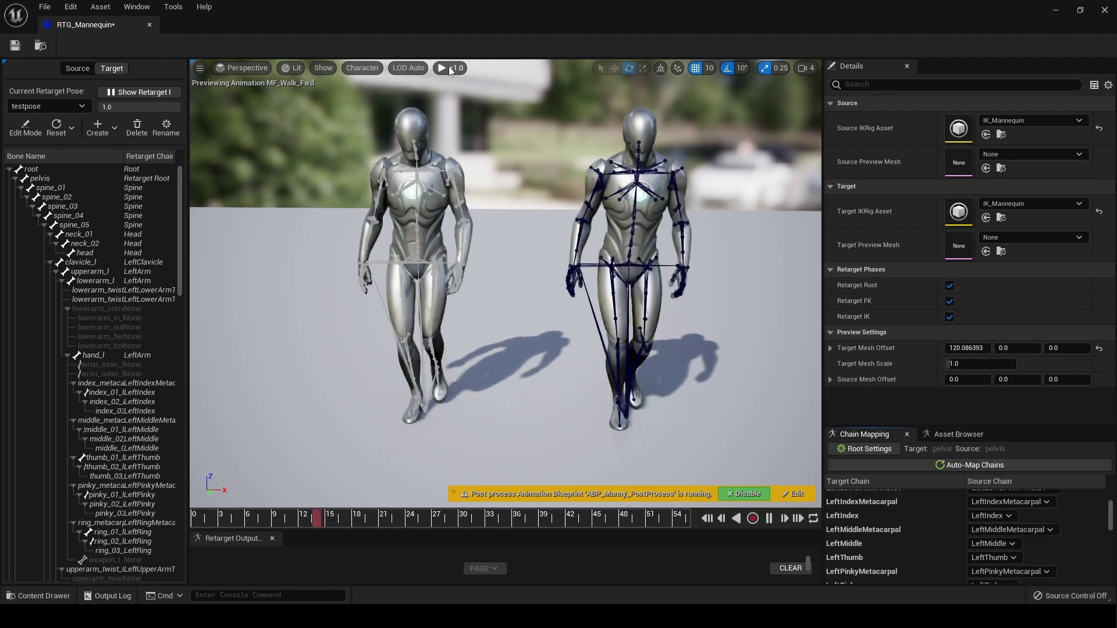
pyautogui.click(370, 69)
pyautogui.click(370, 69)
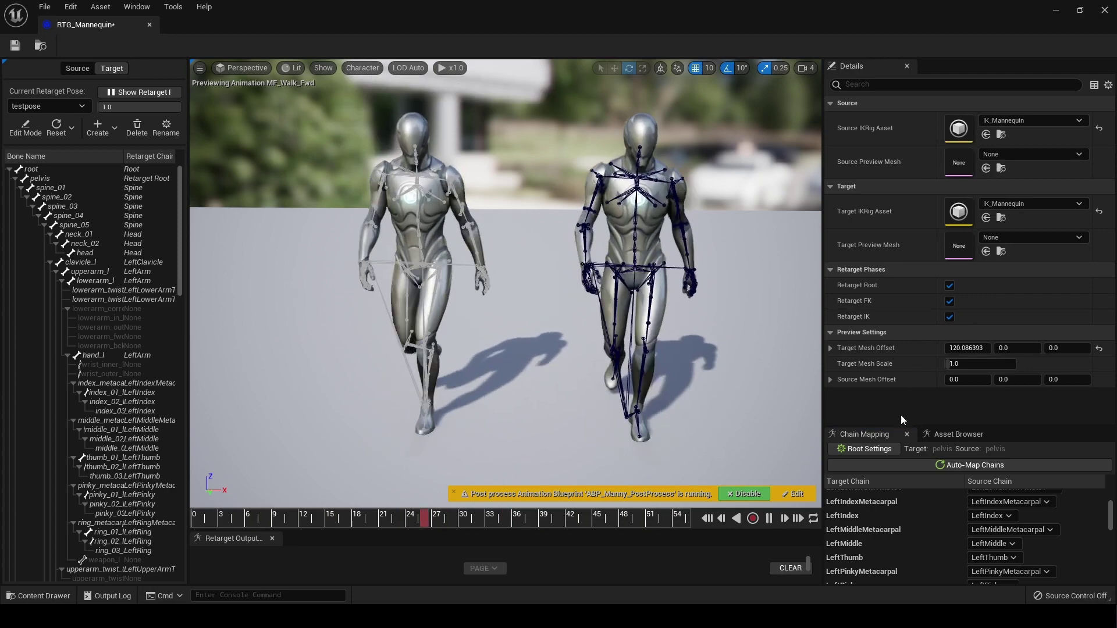
# Step: Enable Use Speed Curve to Plant IK for the LeftIndexMetacarpal chain
pyautogui.click(891, 506)
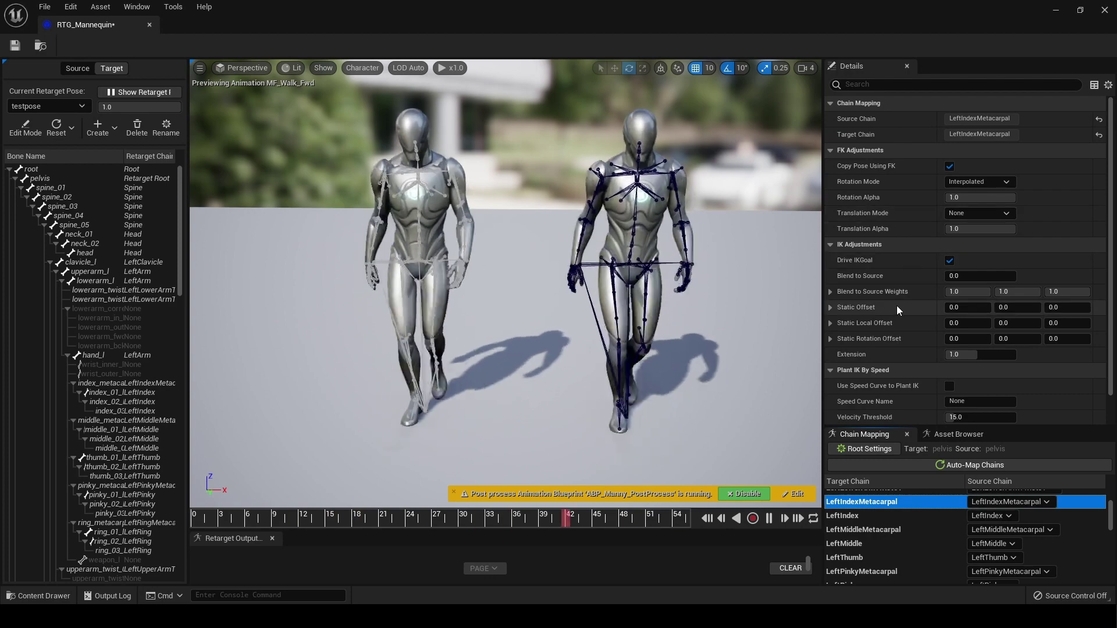
pyautogui.scroll(-2, 905, 309)
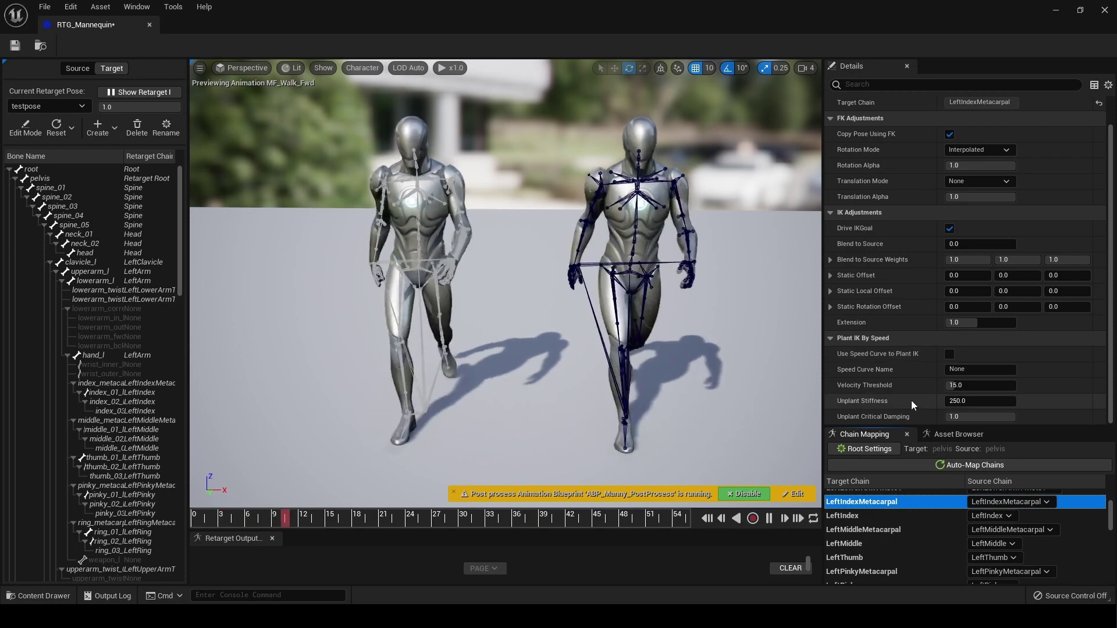
pyautogui.click(950, 354)
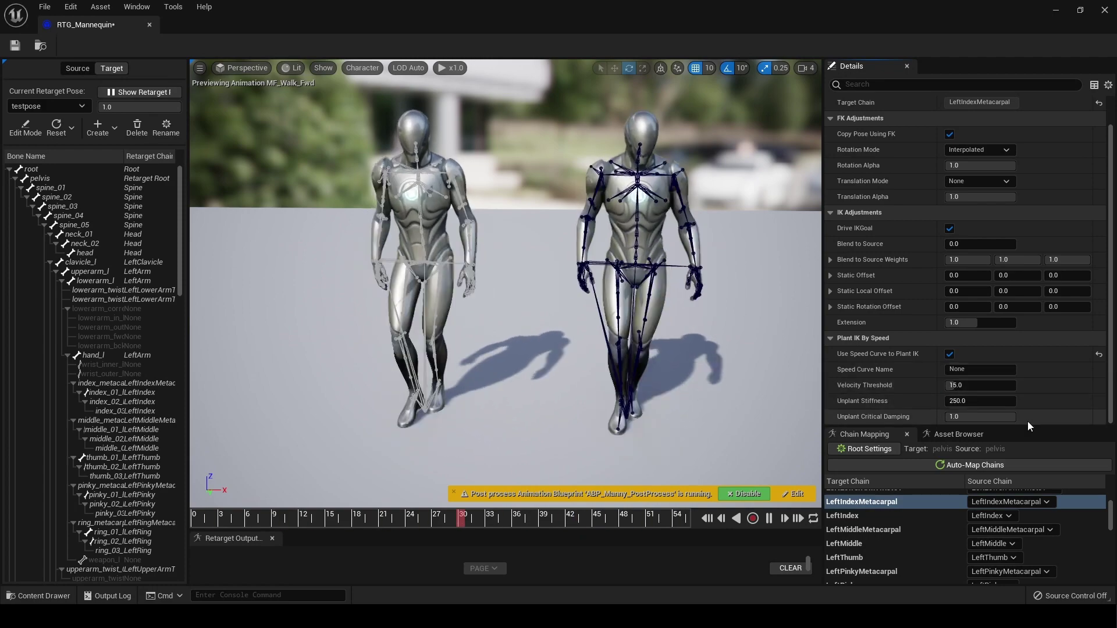
pyautogui.scroll(1, 1022, 390)
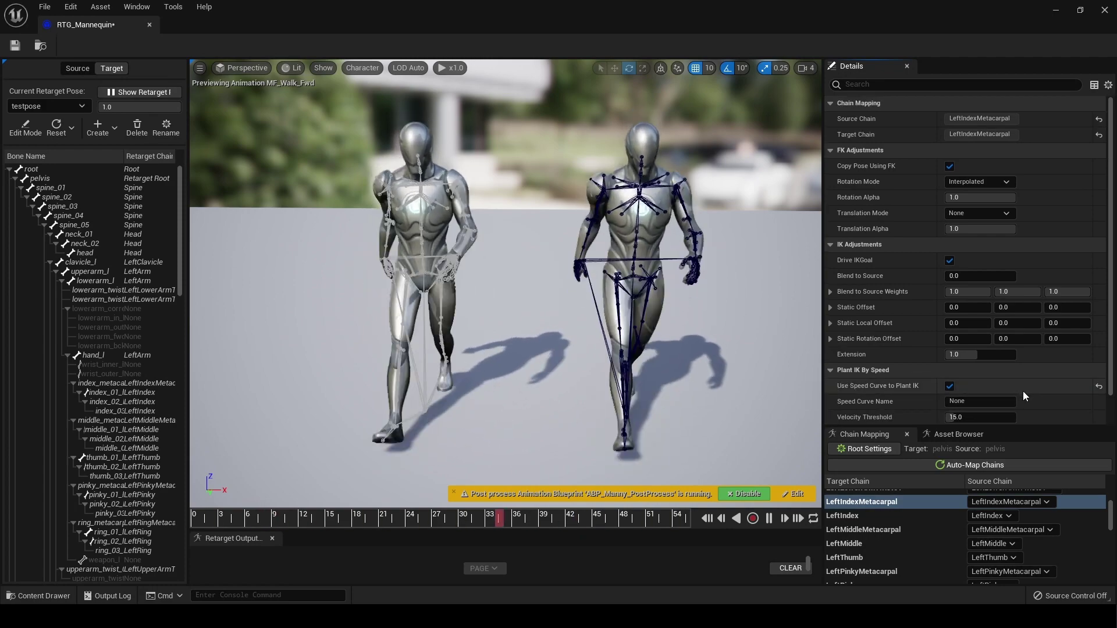
# Step: Examine the FK, IK and plant-by-speed settings of the LeftThumb chain
pyautogui.click(888, 532)
pyautogui.click(884, 556)
pyautogui.scroll(-3, 883, 535)
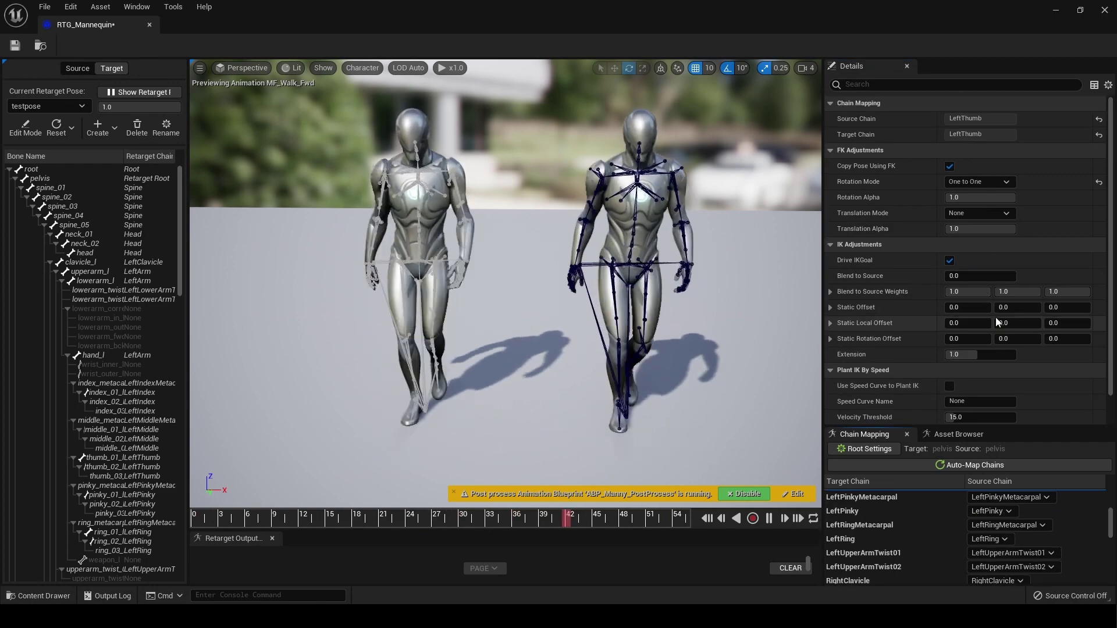
pyautogui.scroll(-1, 995, 323)
pyautogui.scroll(1, 993, 319)
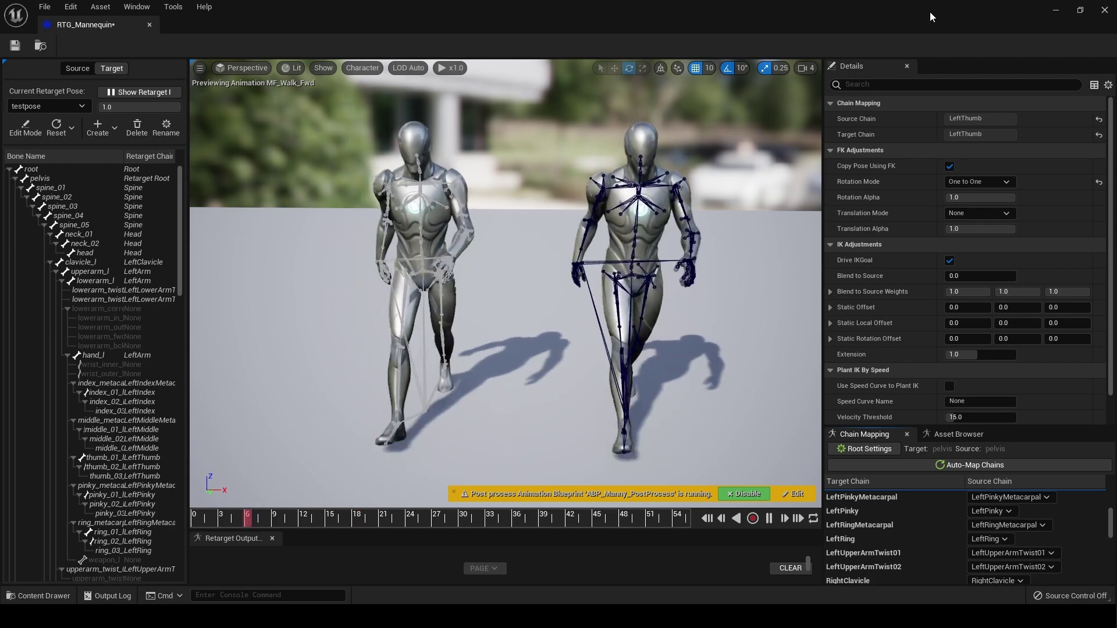
# Step: Close the retargeter editor to return to the ThirdPersonMap level, and make the Outliner taller
pyautogui.click(1104, 10)
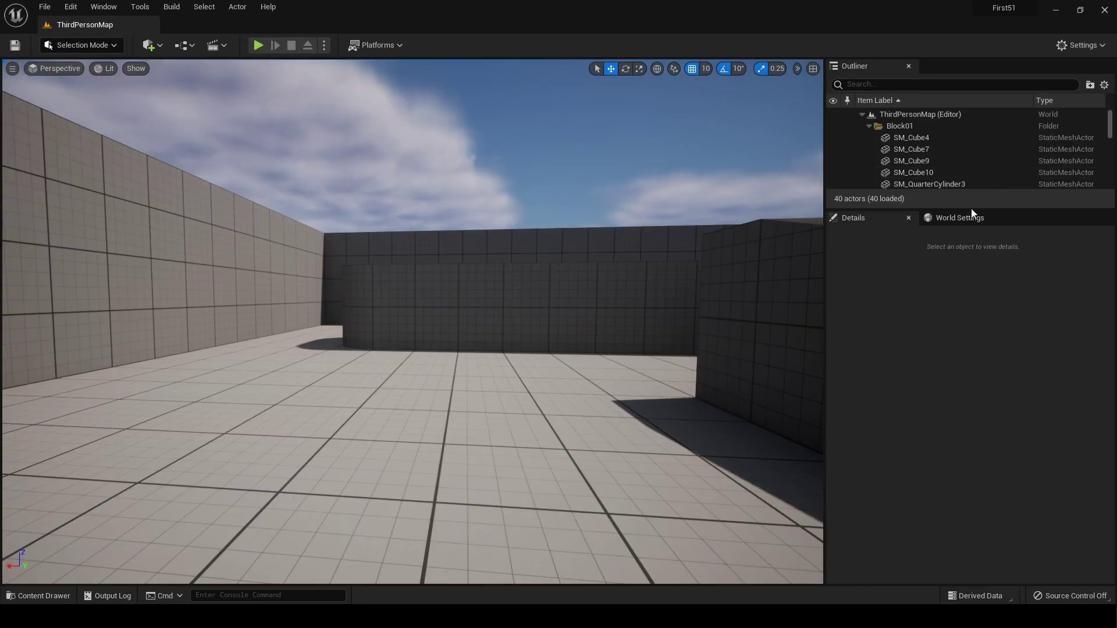
pyautogui.moveTo(975, 210); pyautogui.dragTo(969, 325)
pyautogui.scroll(-3, 394, 474)
pyautogui.scroll(-2, 397, 472)
pyautogui.scroll(5, 401, 472)
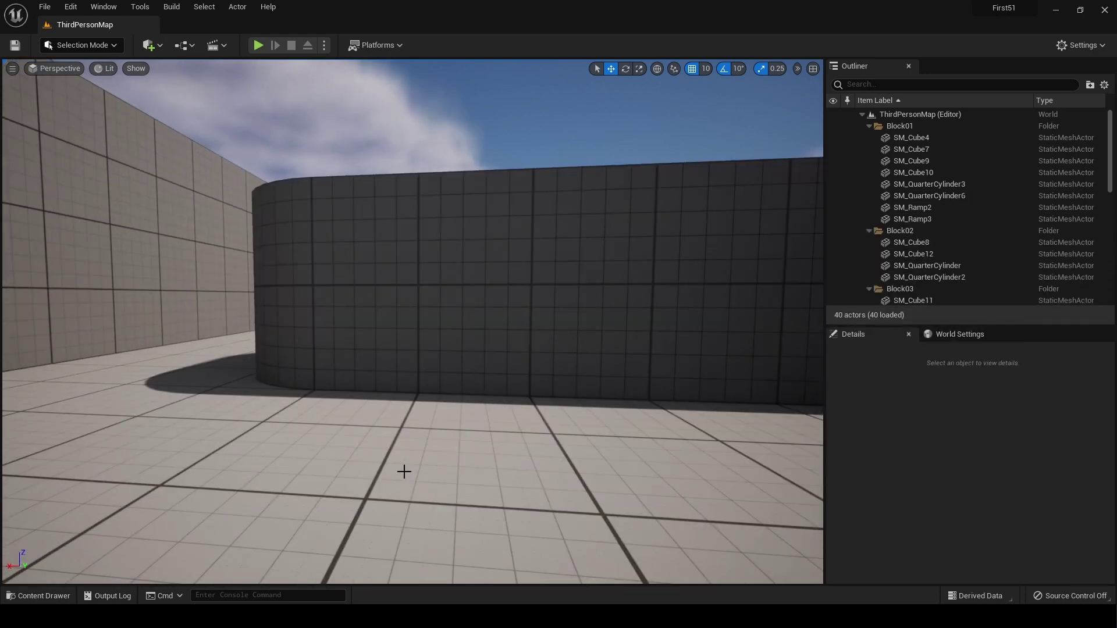
pyautogui.moveTo(412, 475); pyautogui.dragTo(426, 478, button='right')
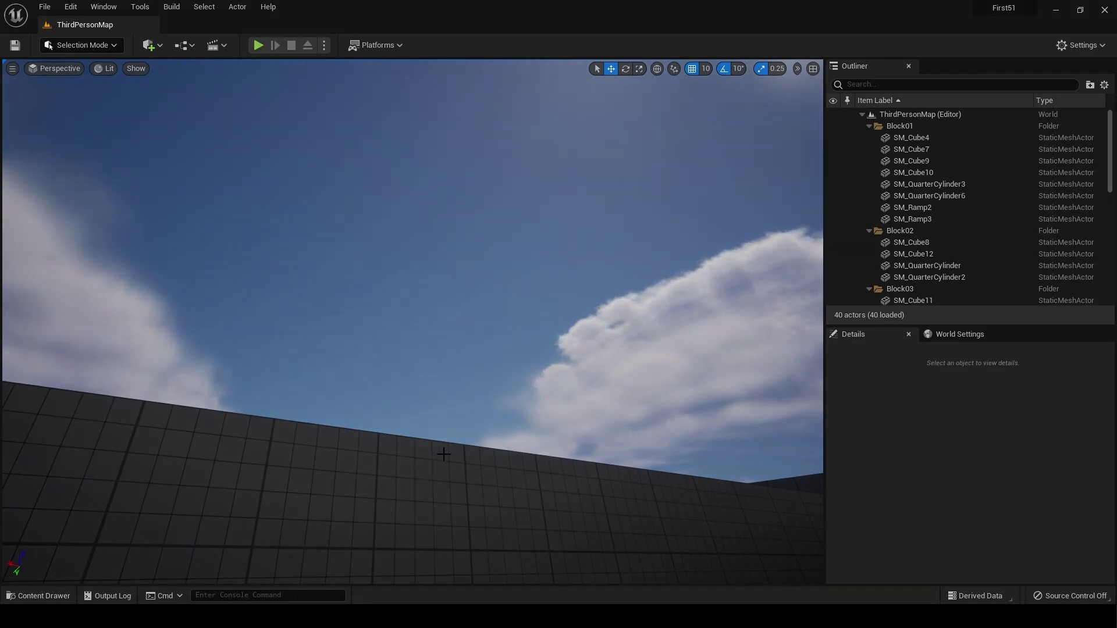
pyautogui.moveTo(443, 455); pyautogui.dragTo(461, 455, button='right')
pyautogui.moveTo(460, 455); pyautogui.dragTo(485, 409, button='middle')
pyautogui.press('w')
pyautogui.moveTo(484, 408); pyautogui.dragTo(590, 409, button='right')
pyautogui.moveTo(450, 460); pyautogui.dragTo(449, 460, button='right')
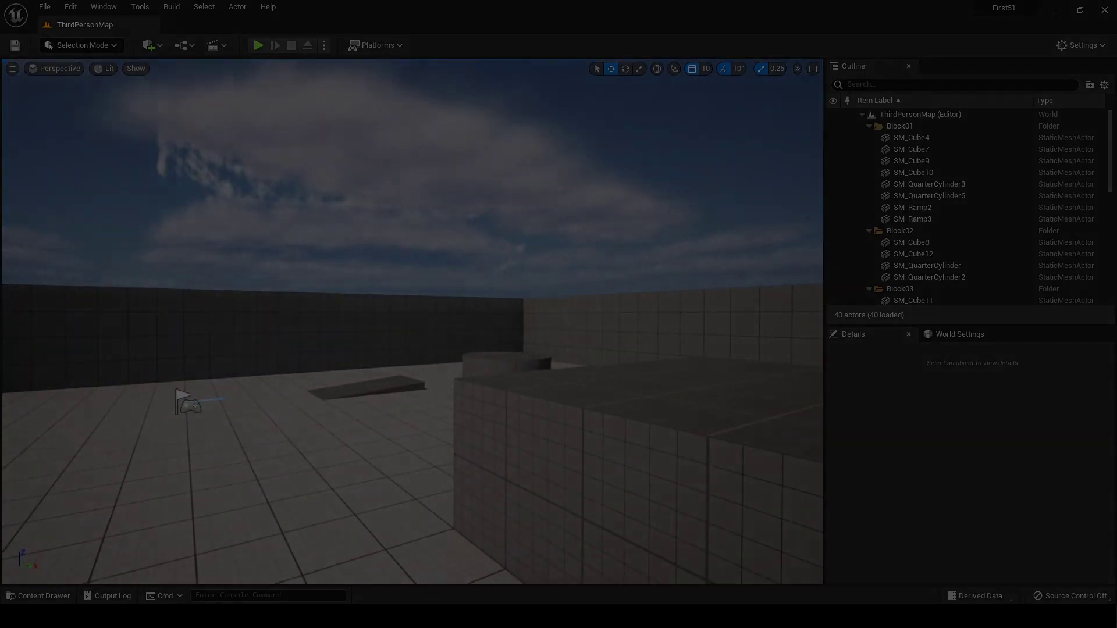